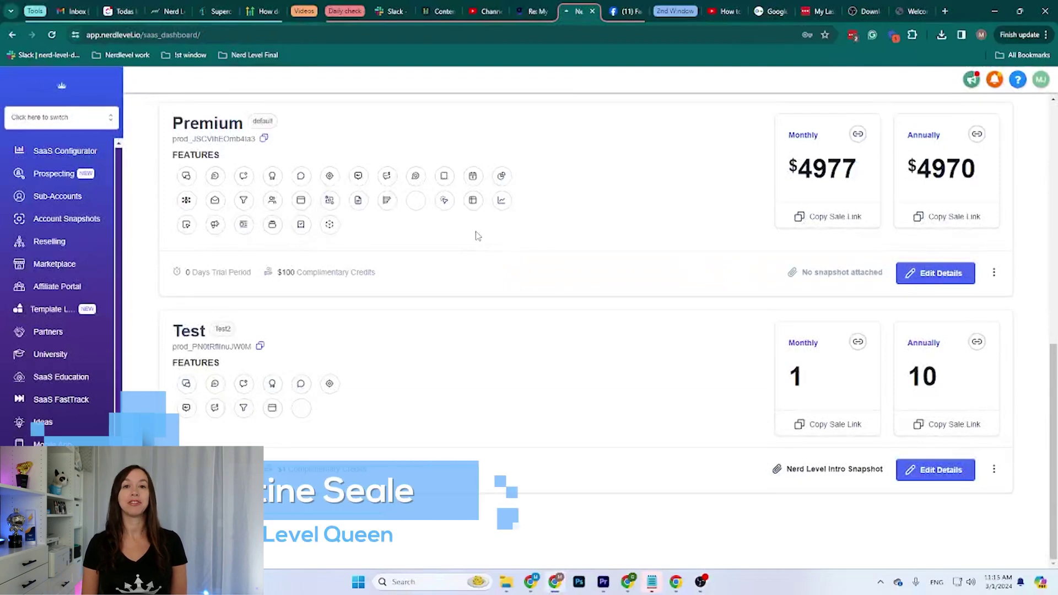
Step: Start a new plan category with Mexican Peso (MXN) as its currency
scroll(497, 259, "up", 9)
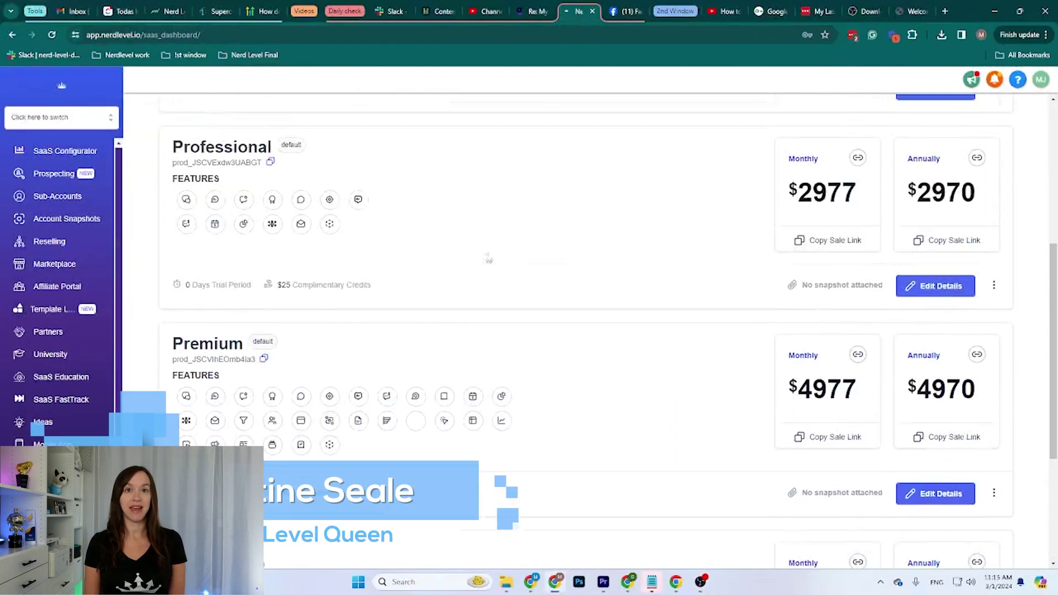
scroll(517, 266, "up", 1)
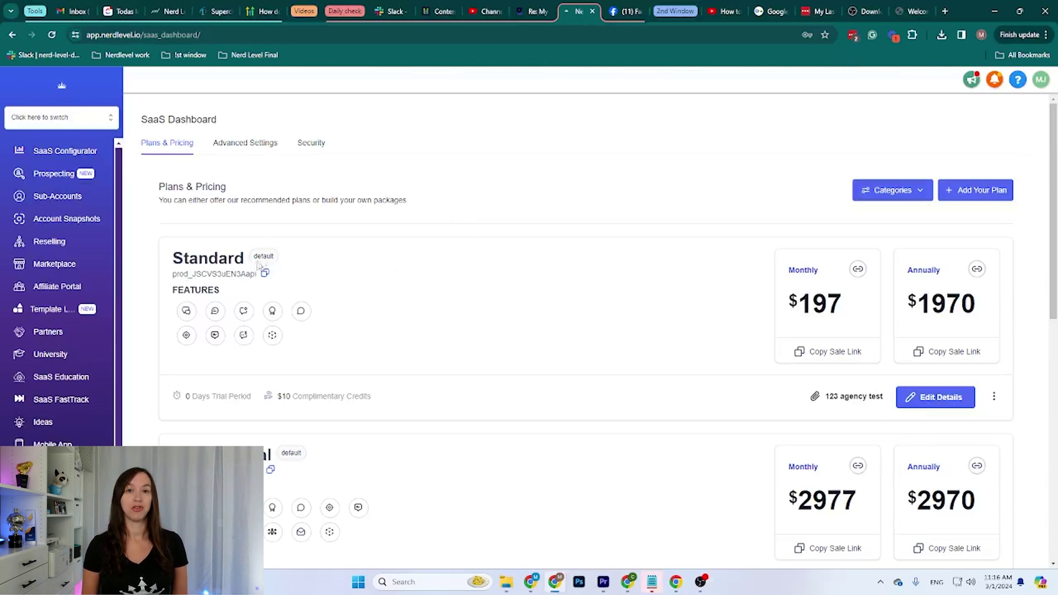
scroll(354, 298, "down", 4)
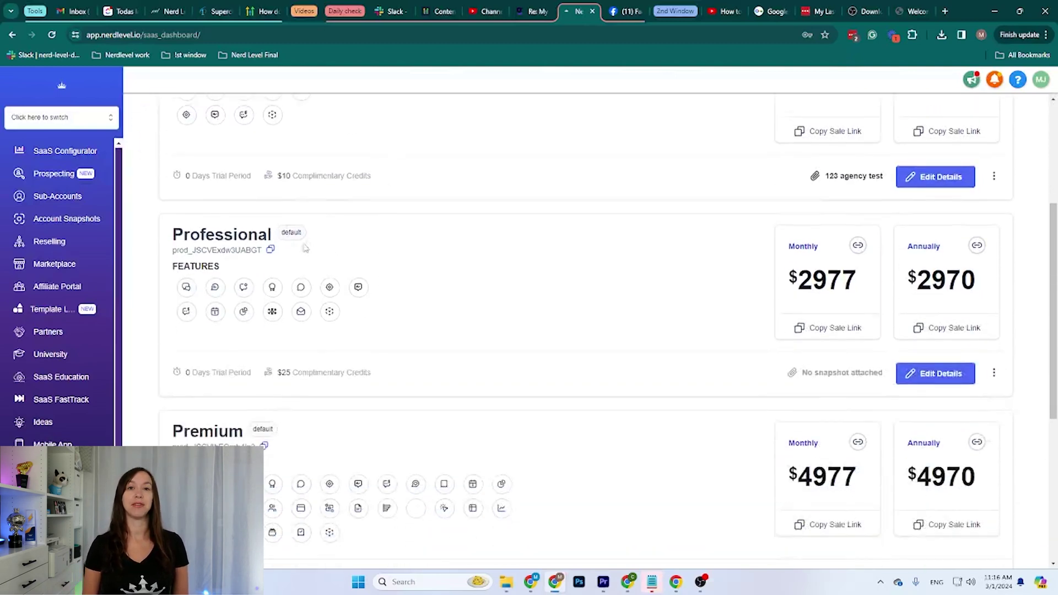
scroll(351, 255, "up", 4)
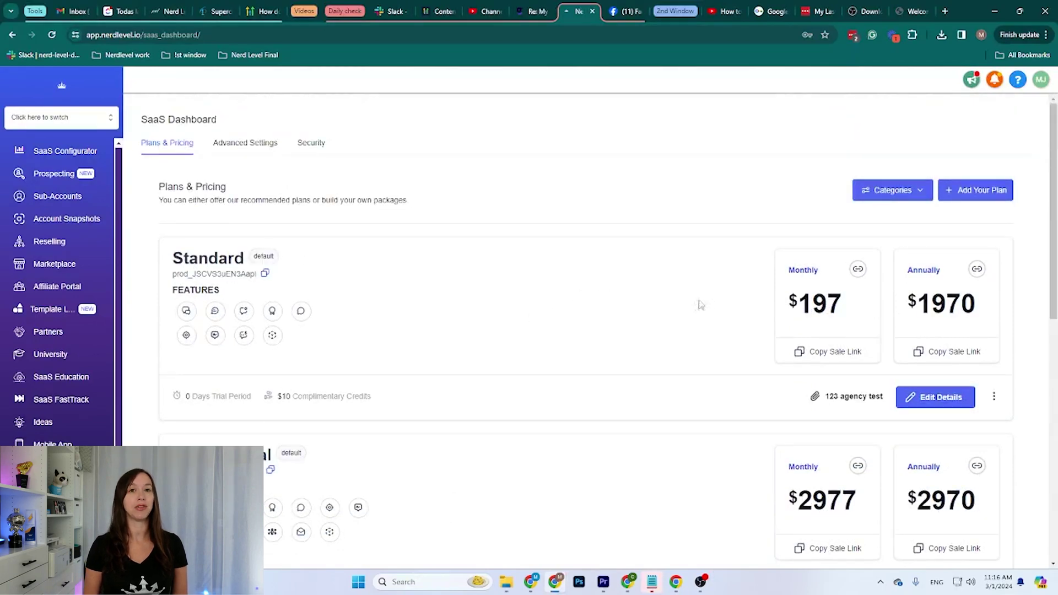
left_click(878, 196)
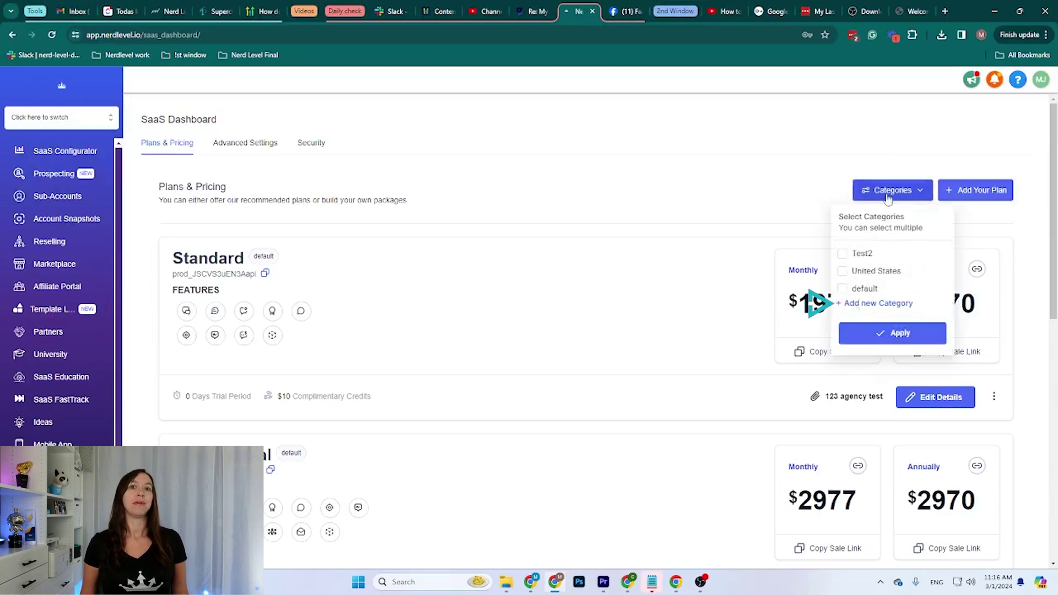
left_click(874, 305)
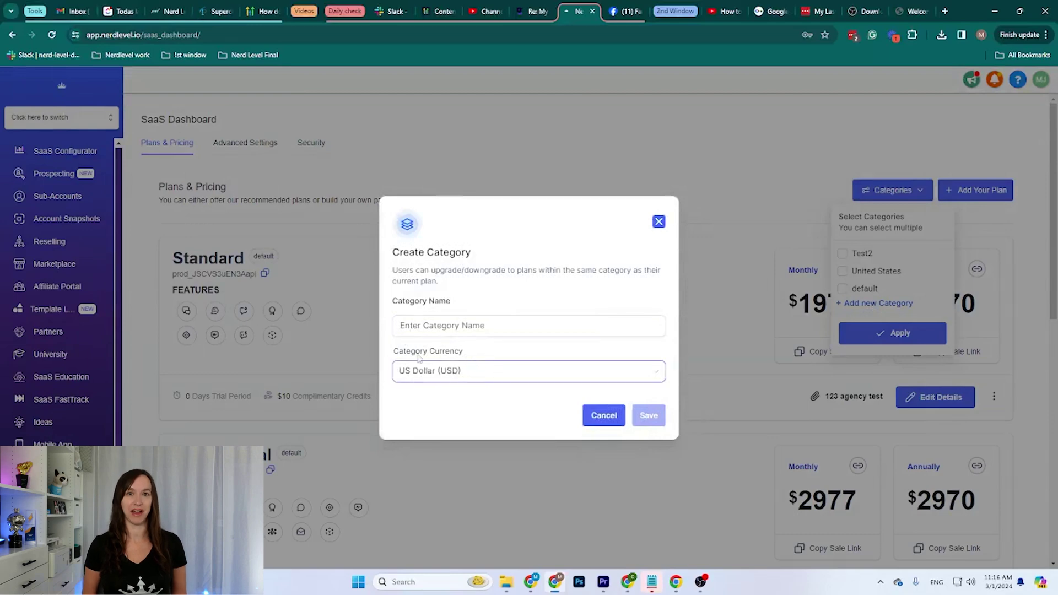
left_click(471, 371)
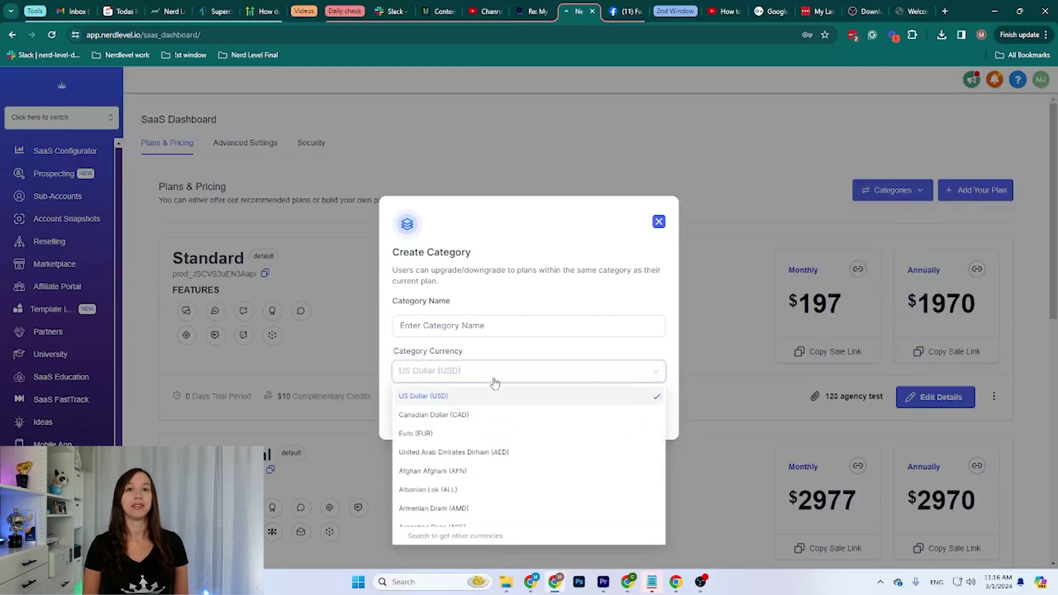
type("mx")
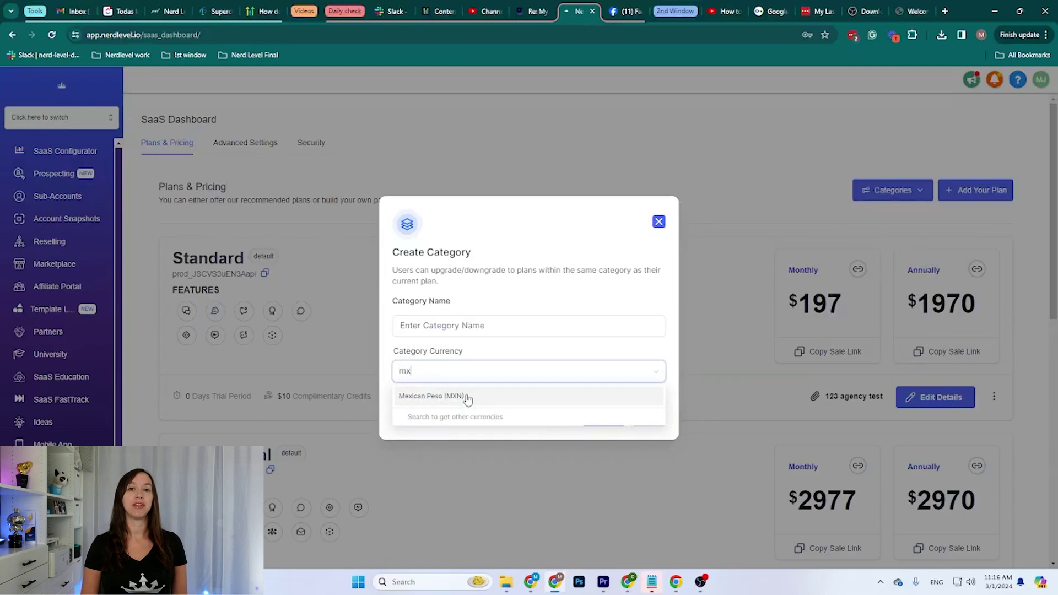
left_click(468, 399)
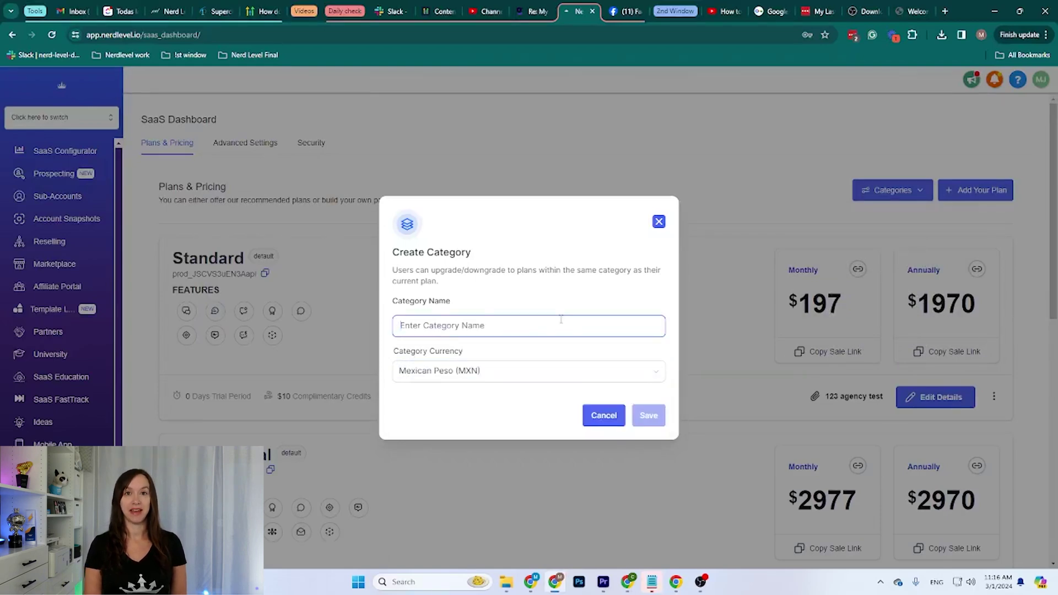
Step: Name the category Mexico and save it
type("Mexxico")
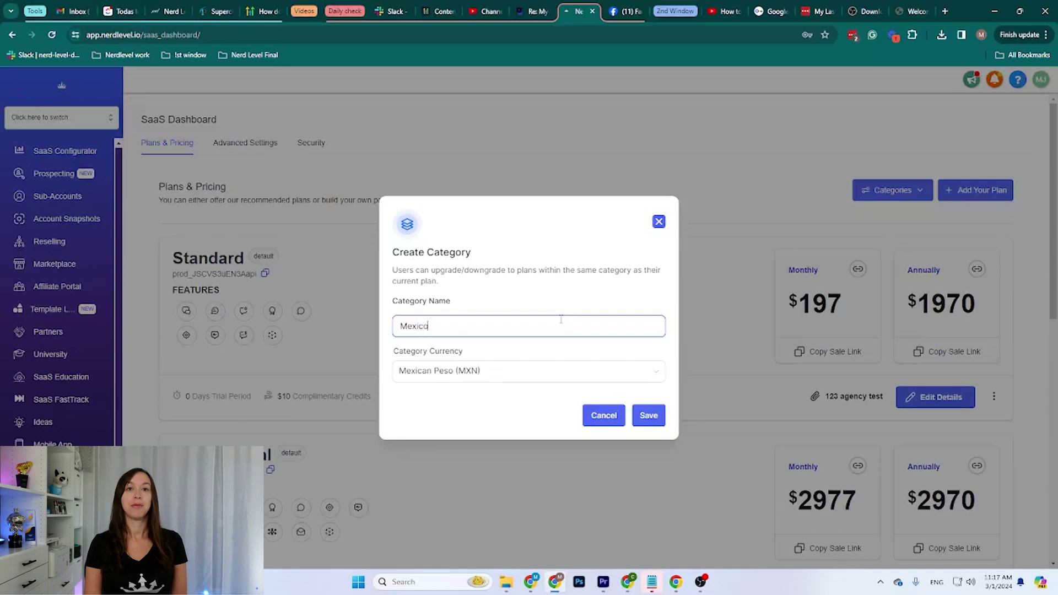
left_click(651, 418)
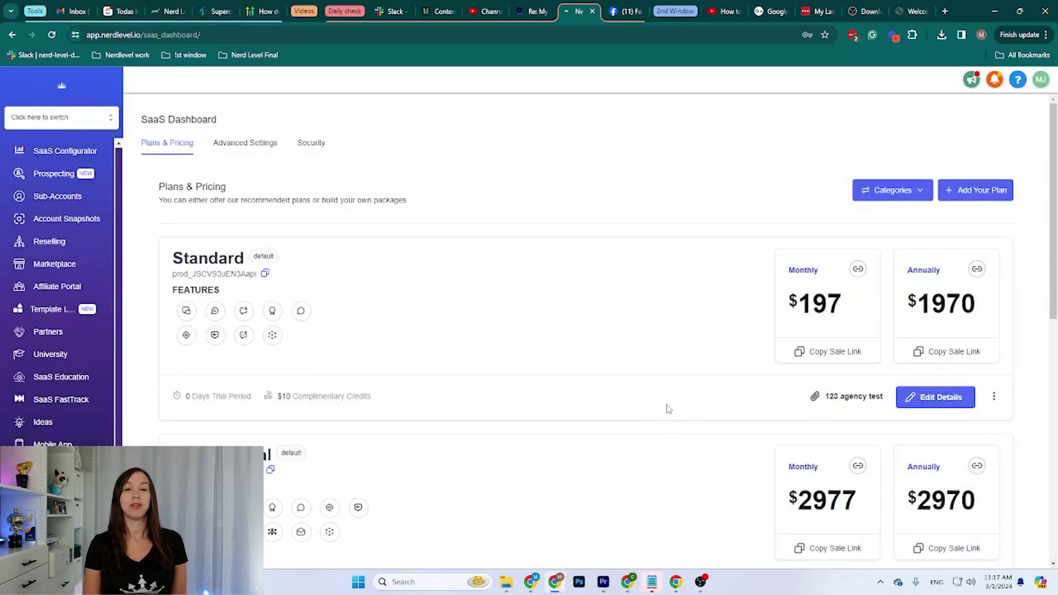
scroll(656, 394, "down", 8)
scroll(504, 394, "up", 5)
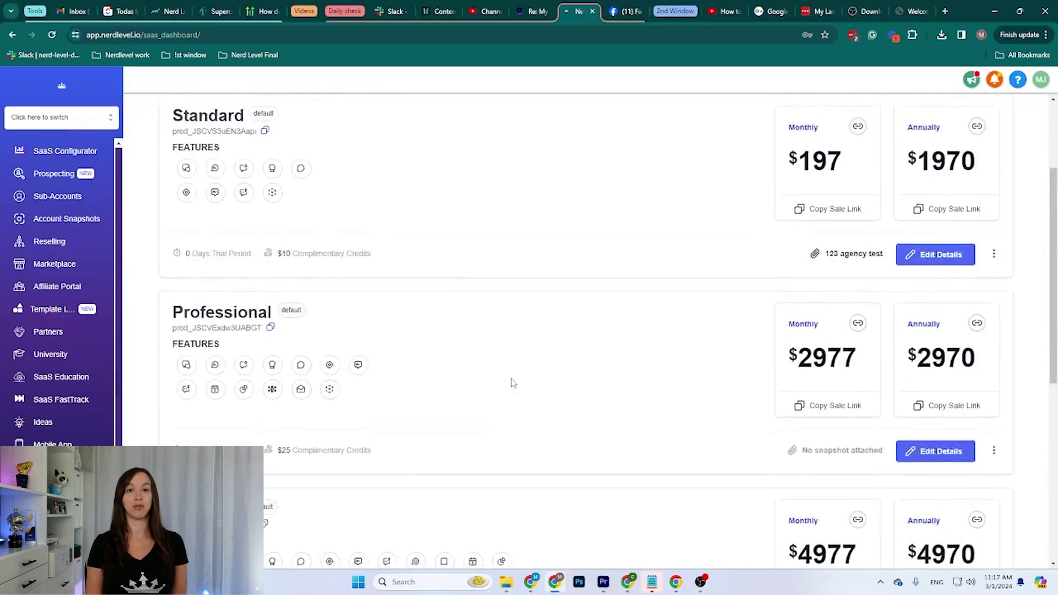
scroll(511, 381, "up", 3)
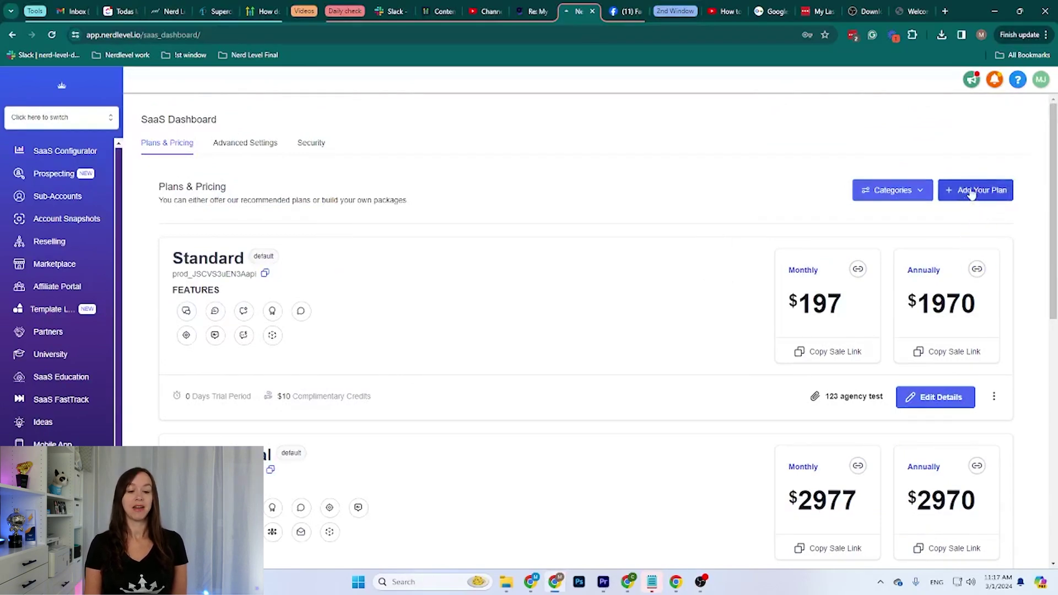
Step: Start a new SaaS plan named 'Mexico Standard', reusing the name as its description
left_click(974, 193)
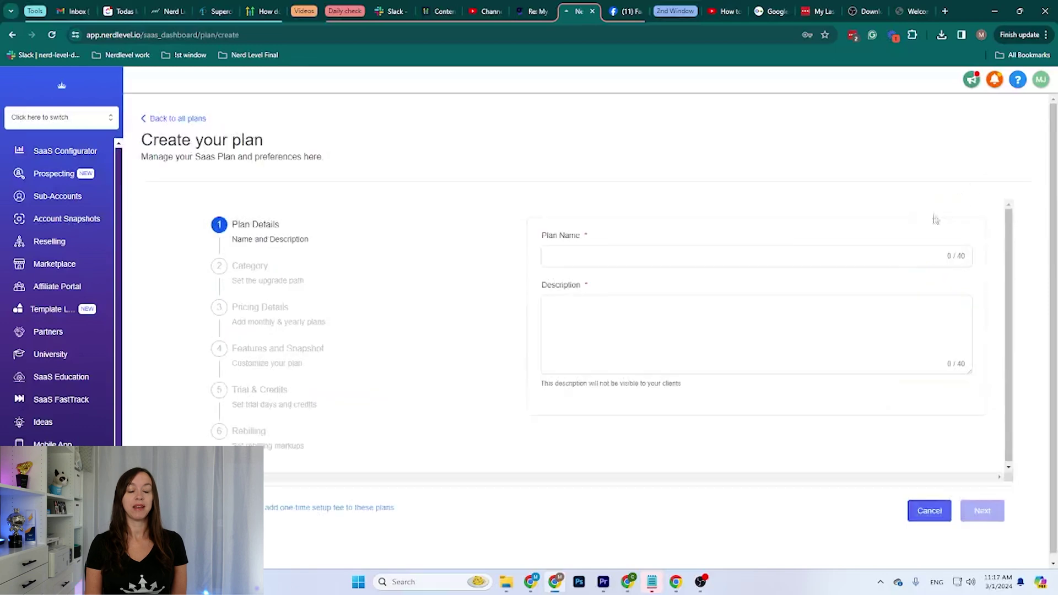
left_click(594, 256)
type("Mexico Standard")
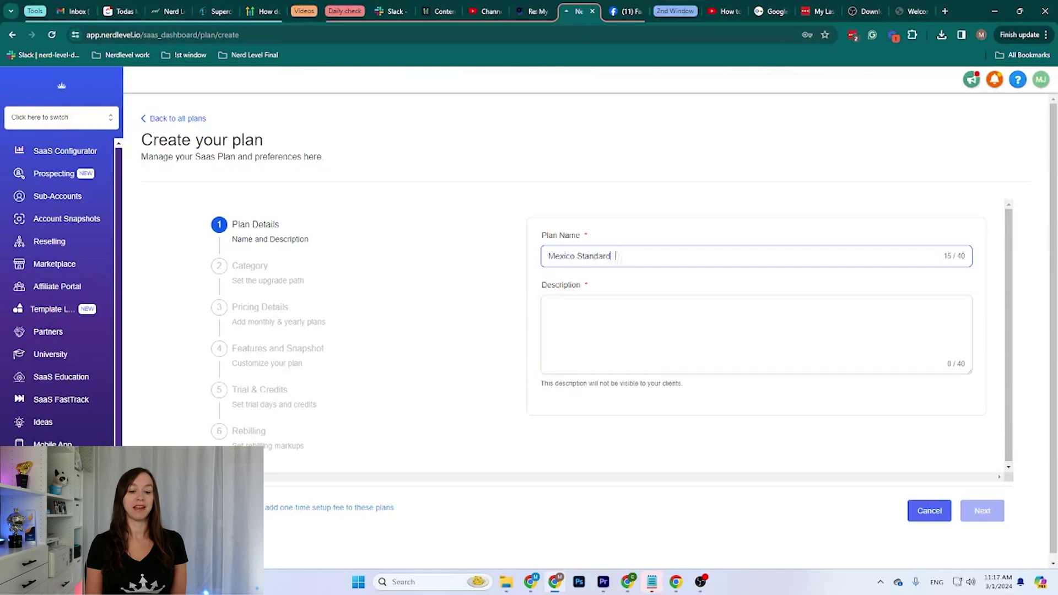
left_click_drag(615, 257, 513, 258)
key("ctrl+c")
left_click(589, 310)
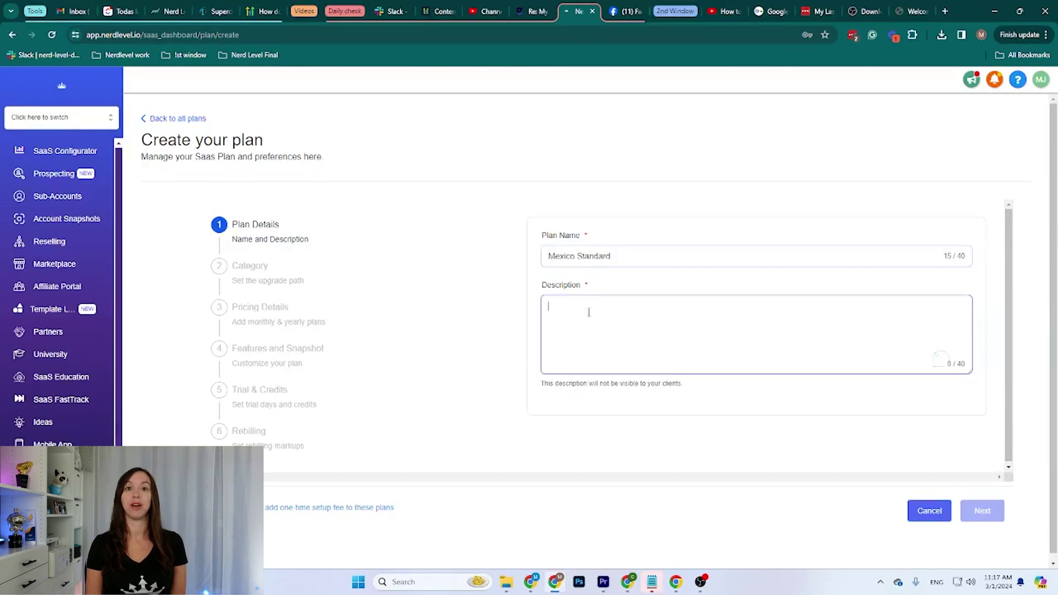
key("ctrl+v")
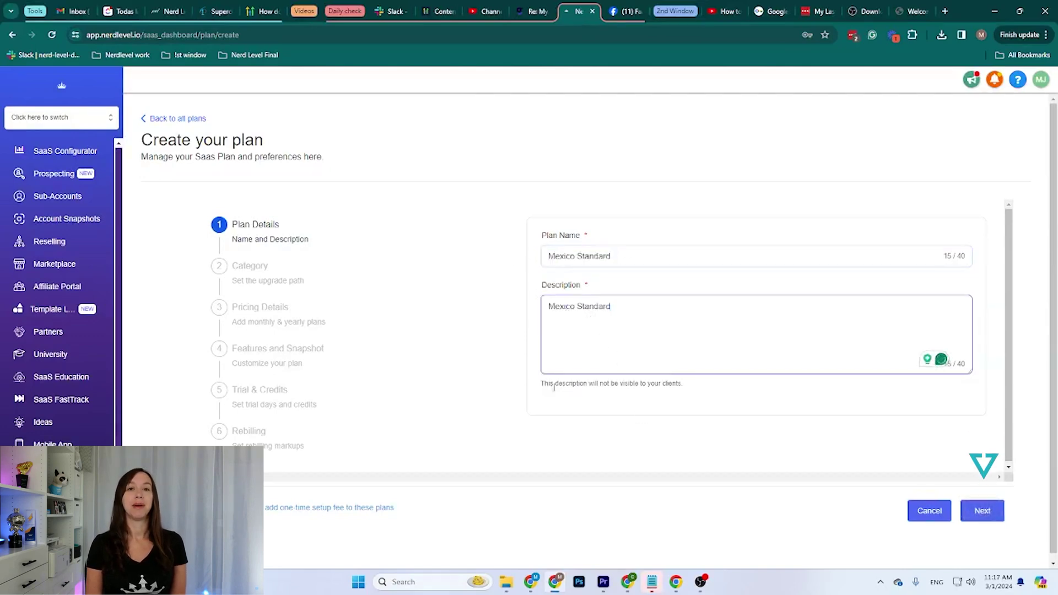
Step: Assign Mexico Standard to the Mexico (MXN) category as its only plan
left_click(974, 510)
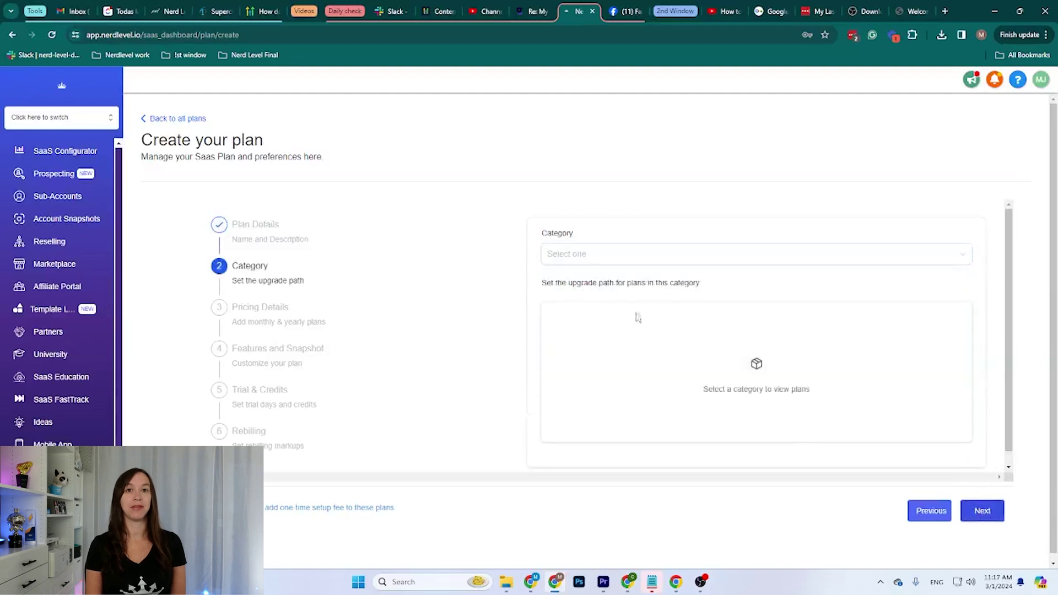
left_click(609, 254)
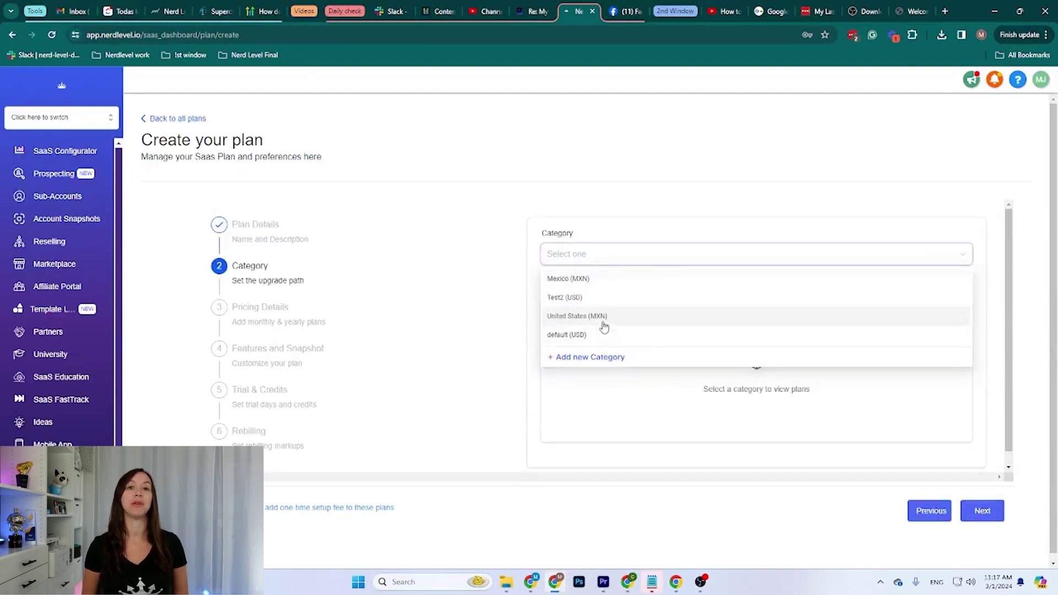
left_click(582, 280)
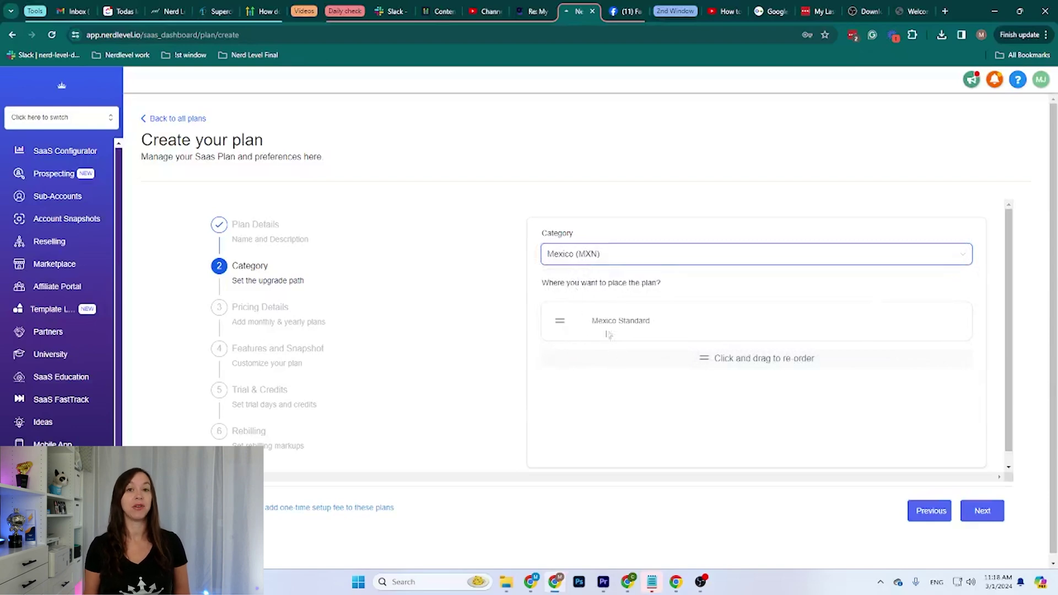
left_click(589, 256)
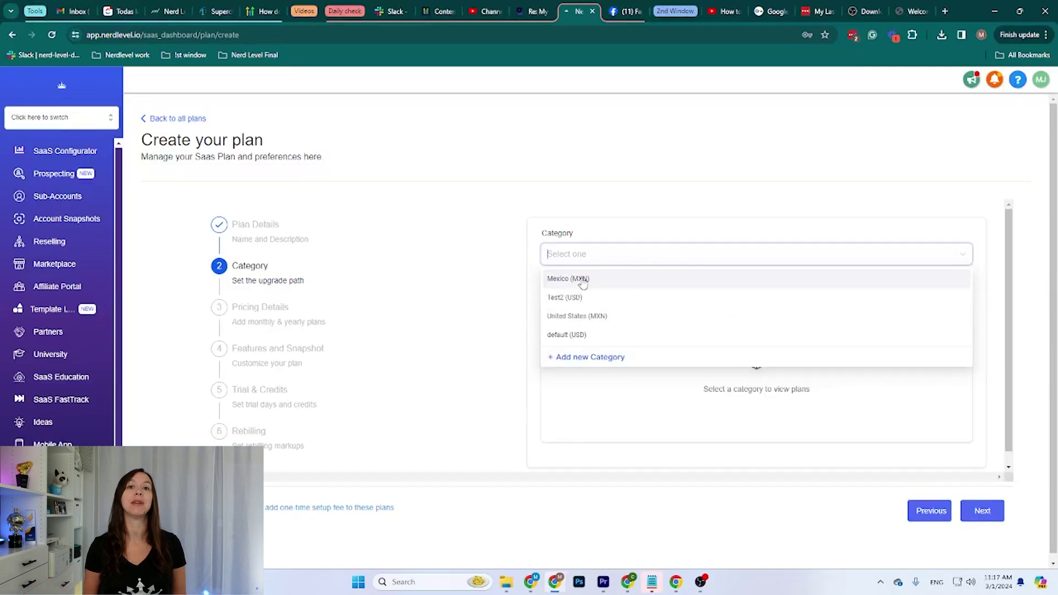
left_click(583, 280)
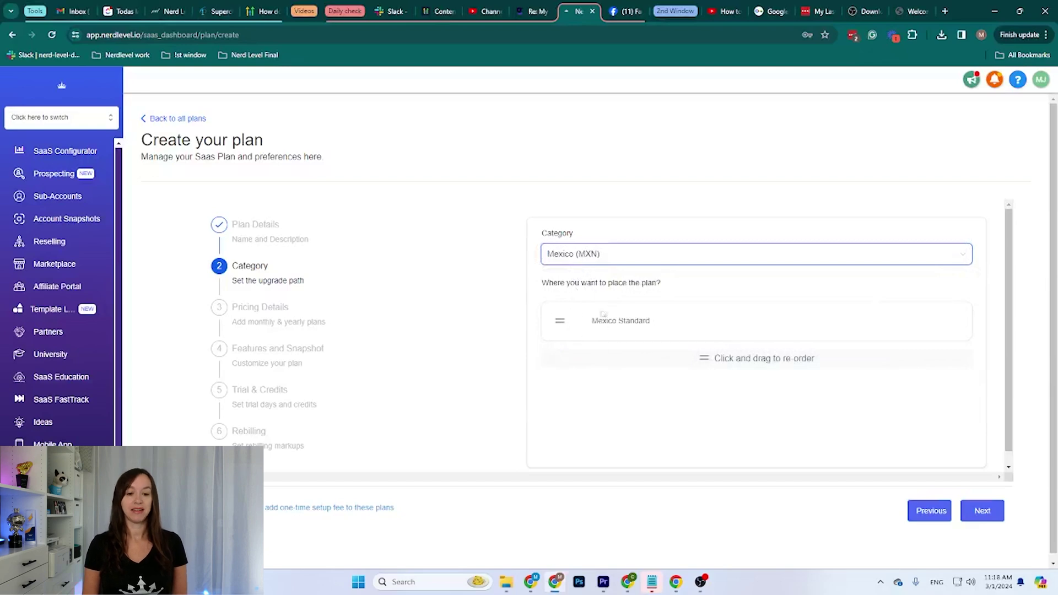
left_click(588, 256)
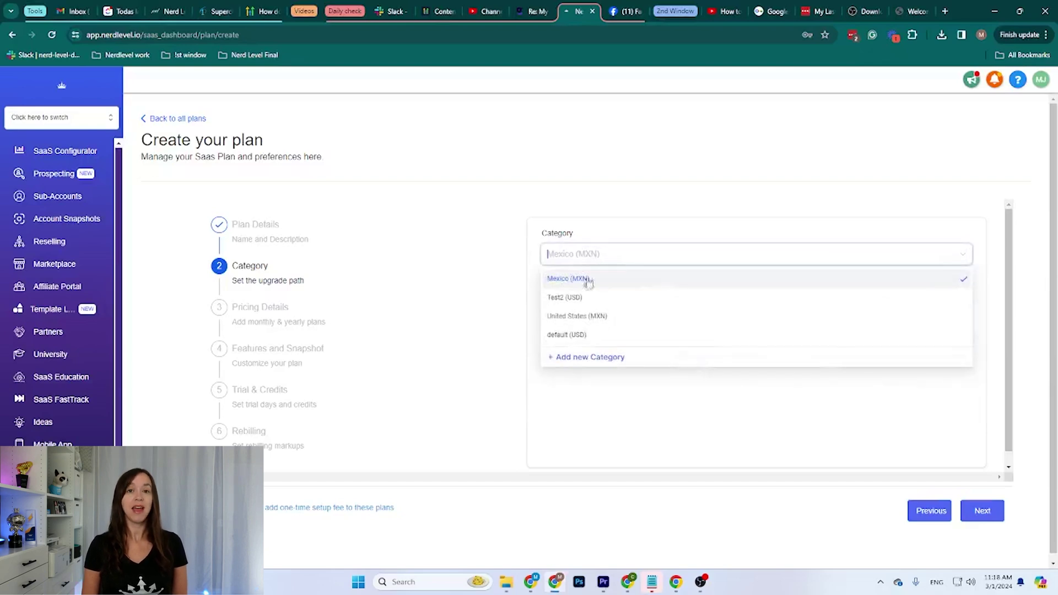
left_click(576, 335)
scroll(602, 377, "down", 1)
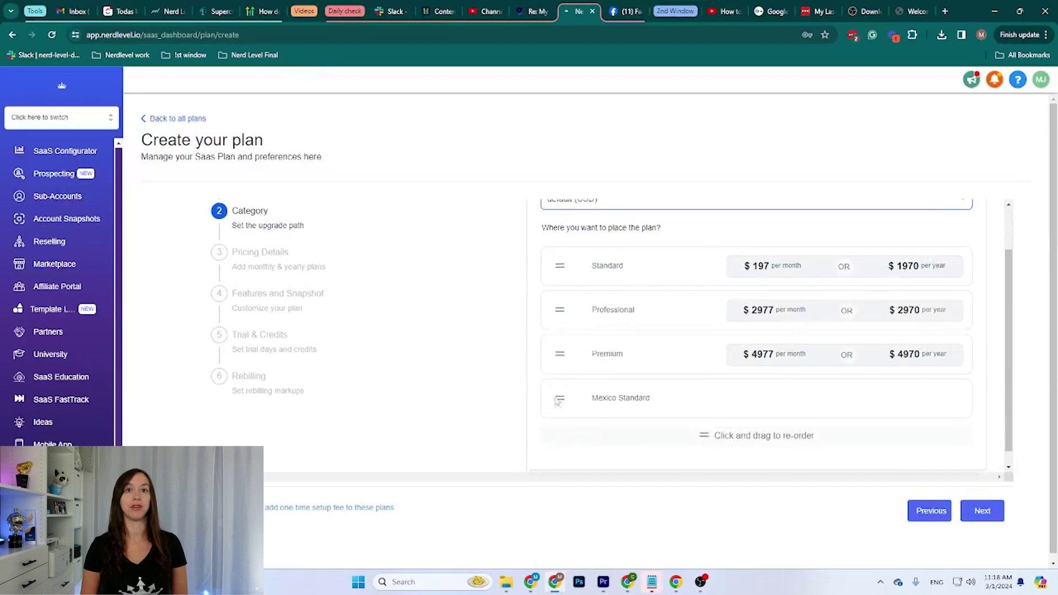
left_click_drag(560, 398, 559, 354)
scroll(591, 347, "up", 1)
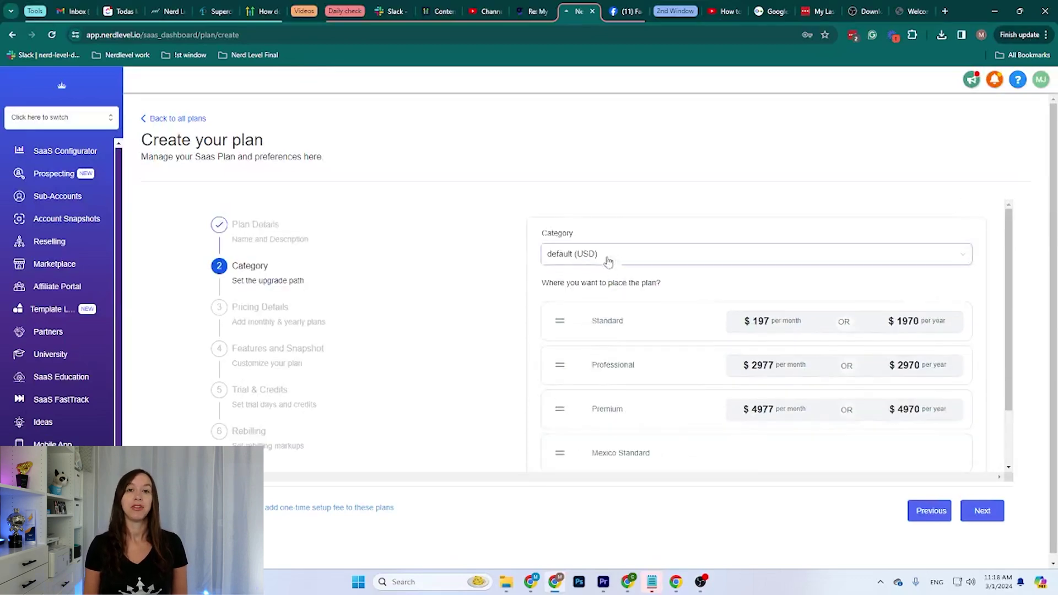
left_click(607, 255)
left_click(573, 279)
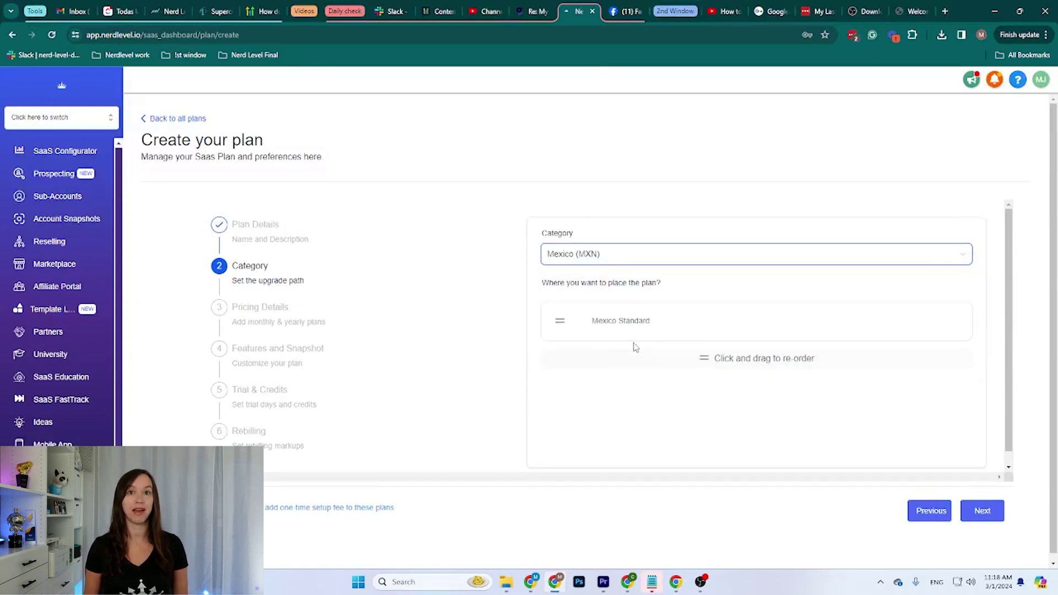
Step: Enter MX$ 5000 as the monthly price and MX$ 50000 as the annual price
left_click(984, 512)
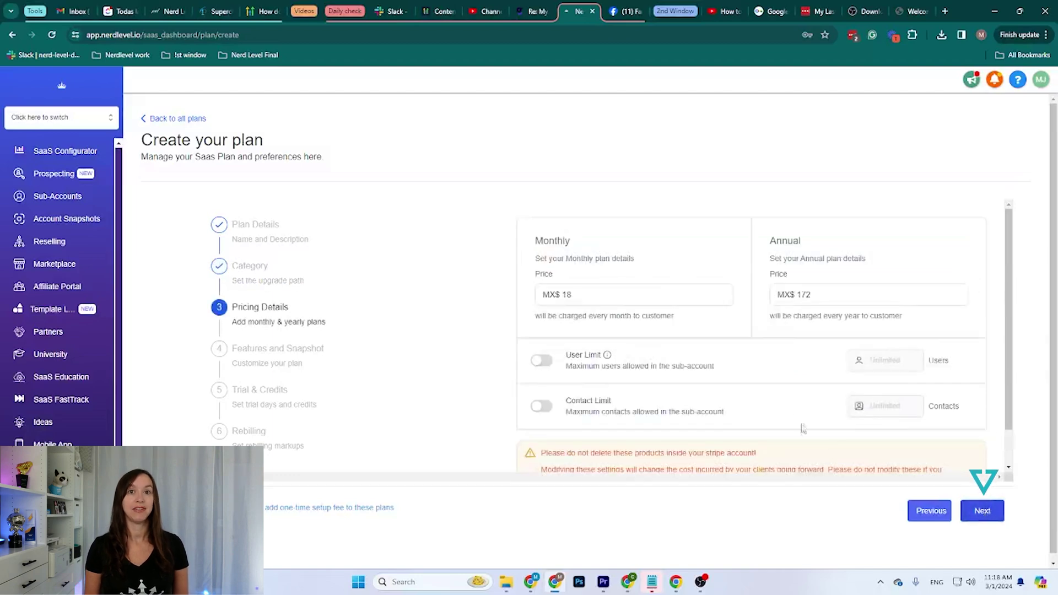
left_click_drag(585, 295, 517, 297)
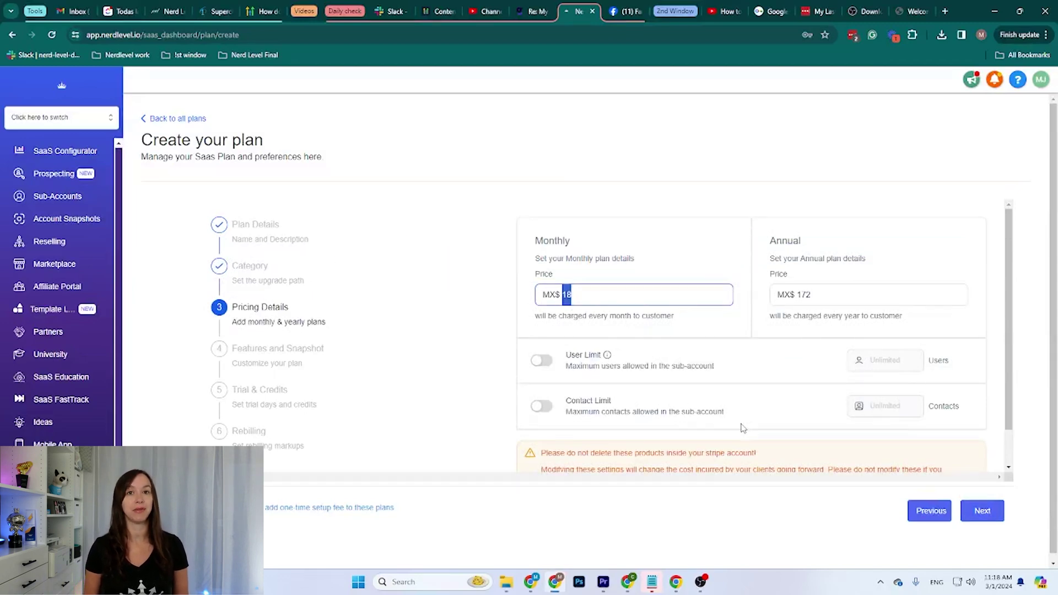
type("5000")
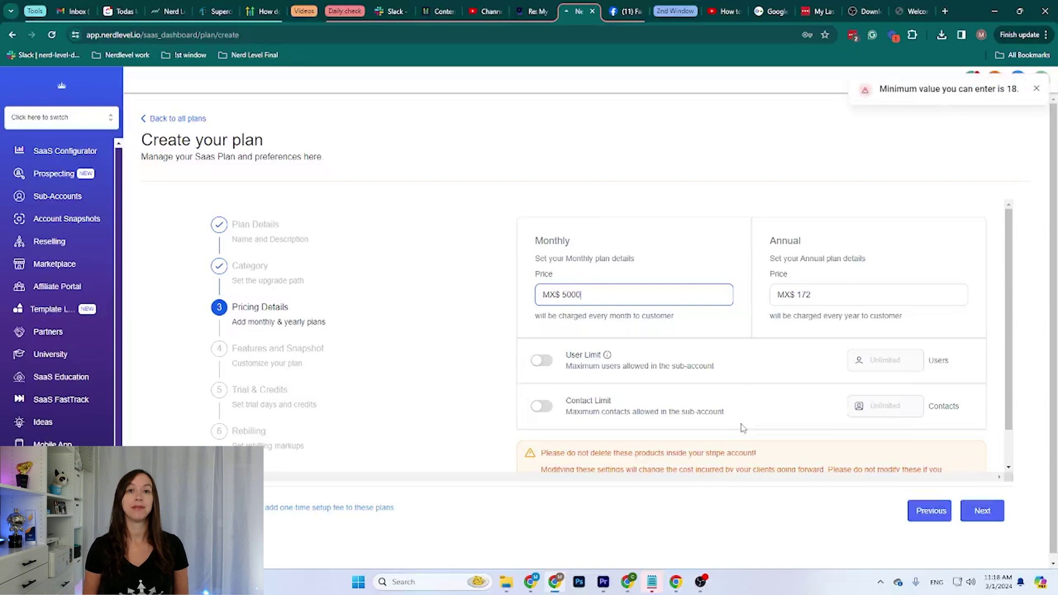
double_click(804, 295)
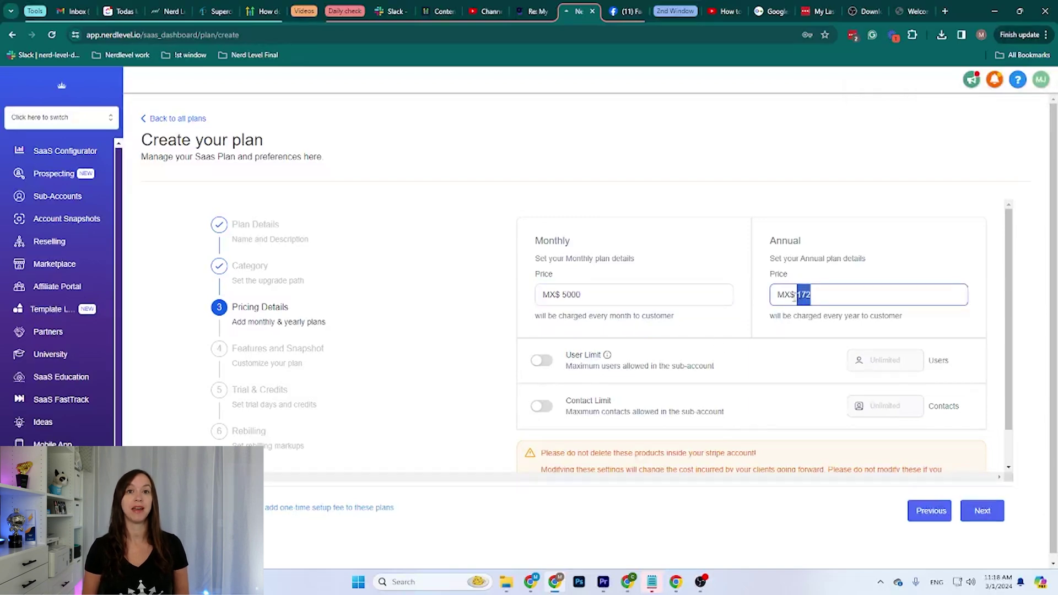
type("50000")
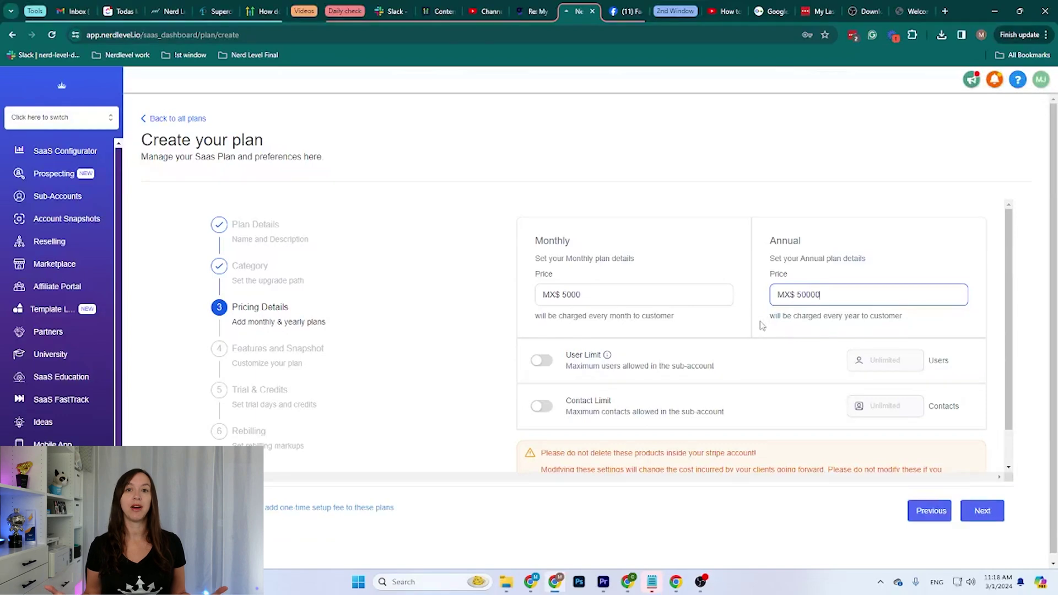
Step: Try a user limit of 1 per sub-account, then remove it so users stay unlimited
scroll(722, 341, "down", 1)
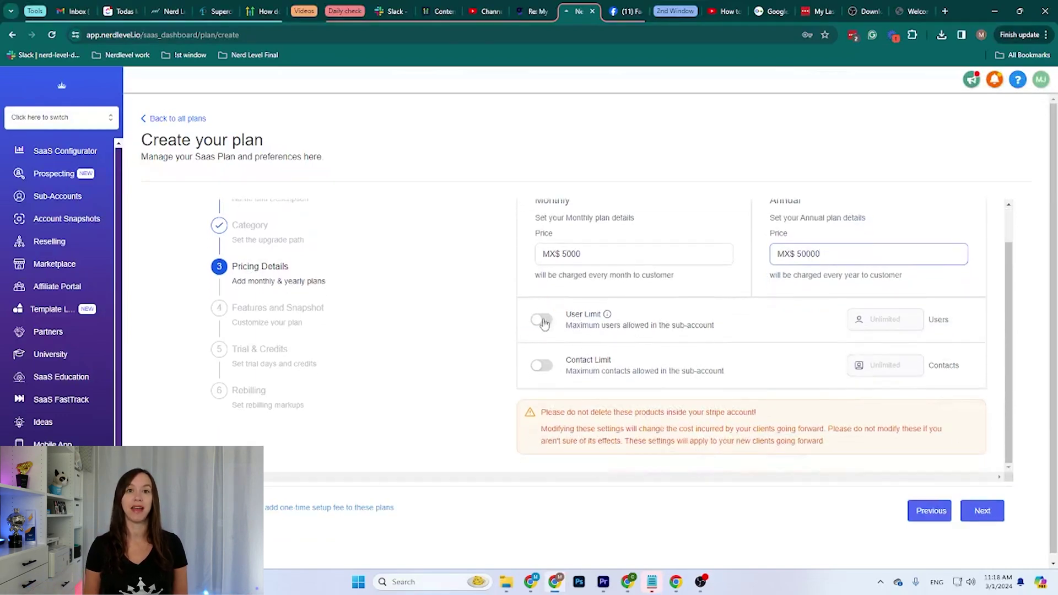
left_click(543, 320)
left_click(896, 325)
left_click_drag(896, 325, 802, 342)
type("12")
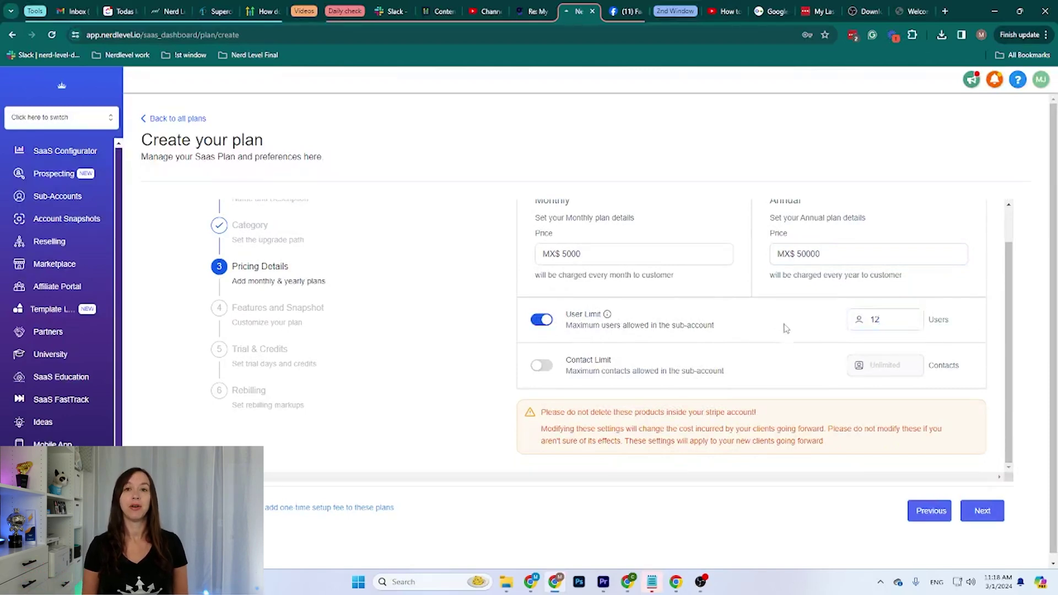
left_click(546, 325)
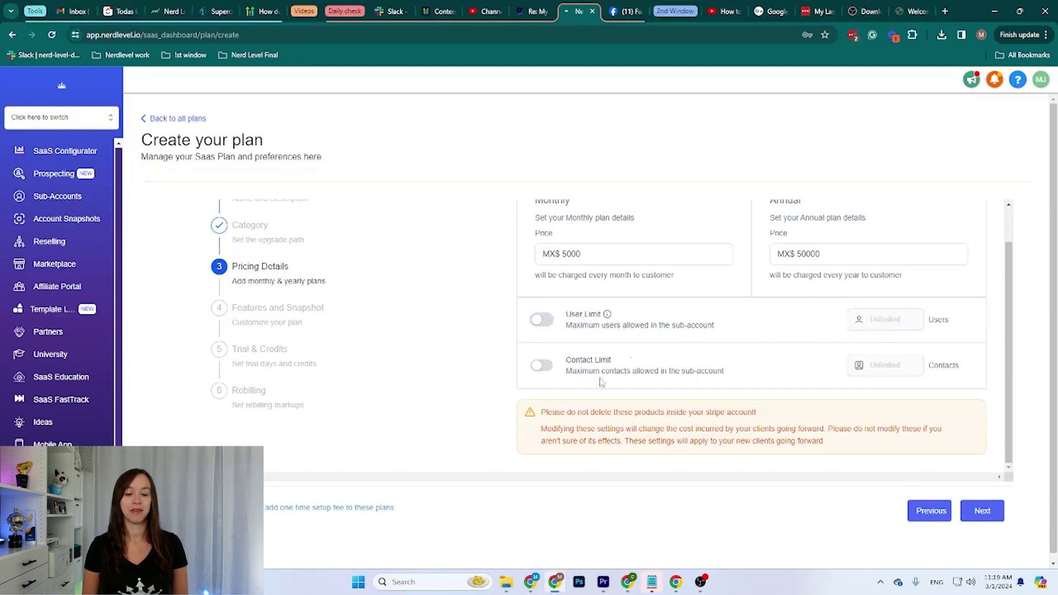
Step: Try a 500-contact limit, then switch it off so contacts stay unlimited
left_click(542, 365)
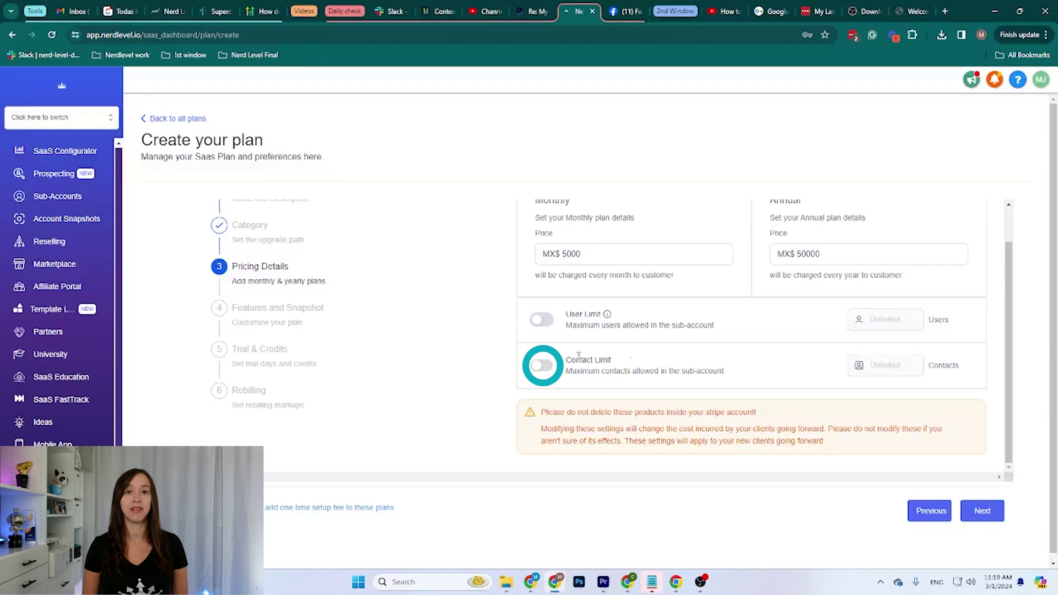
left_click(540, 367)
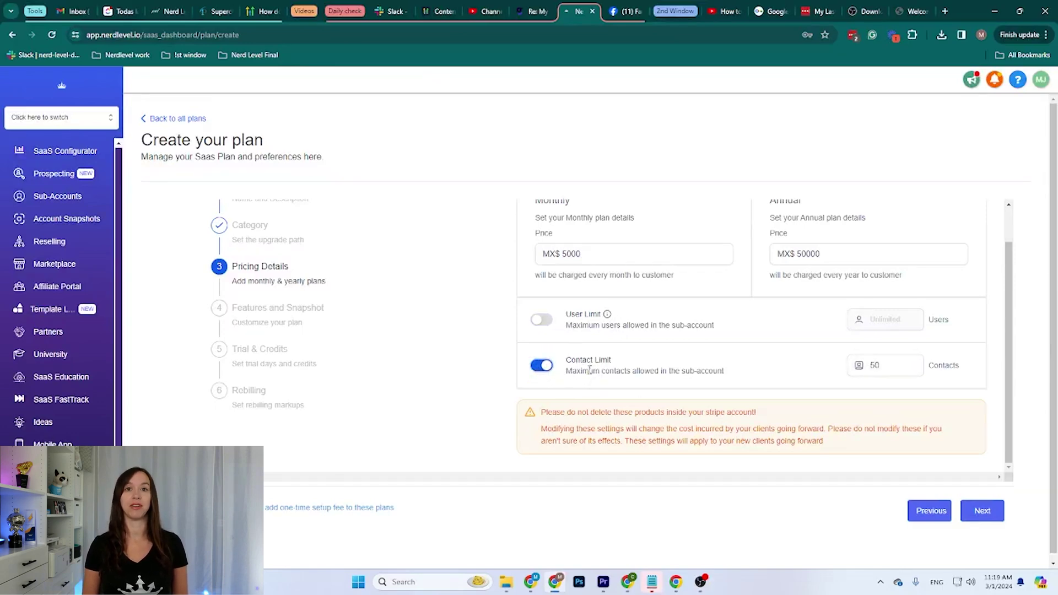
left_click(882, 366)
type("0")
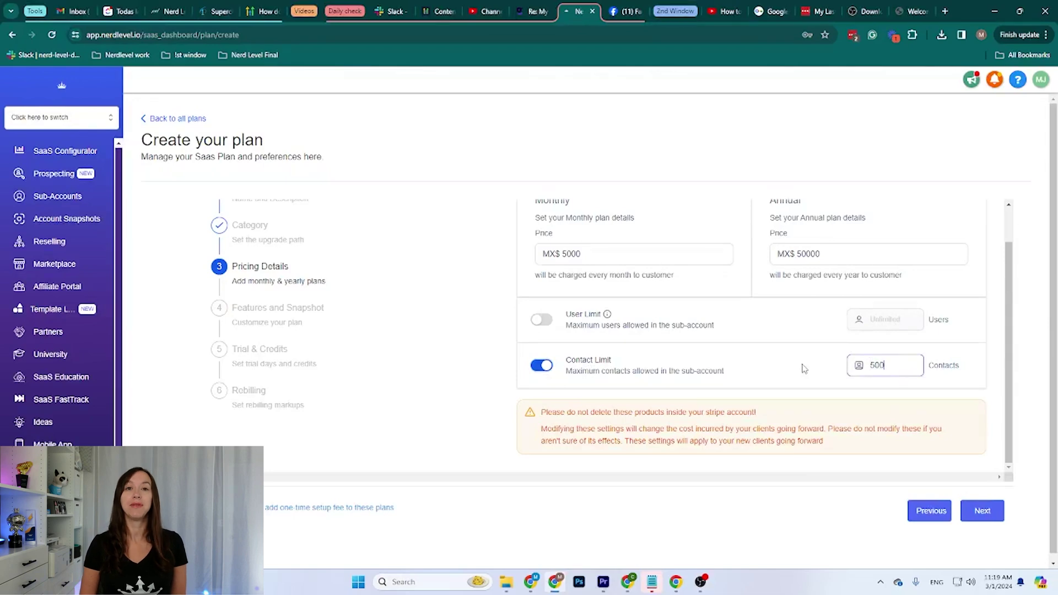
left_click(542, 367)
left_click(542, 368)
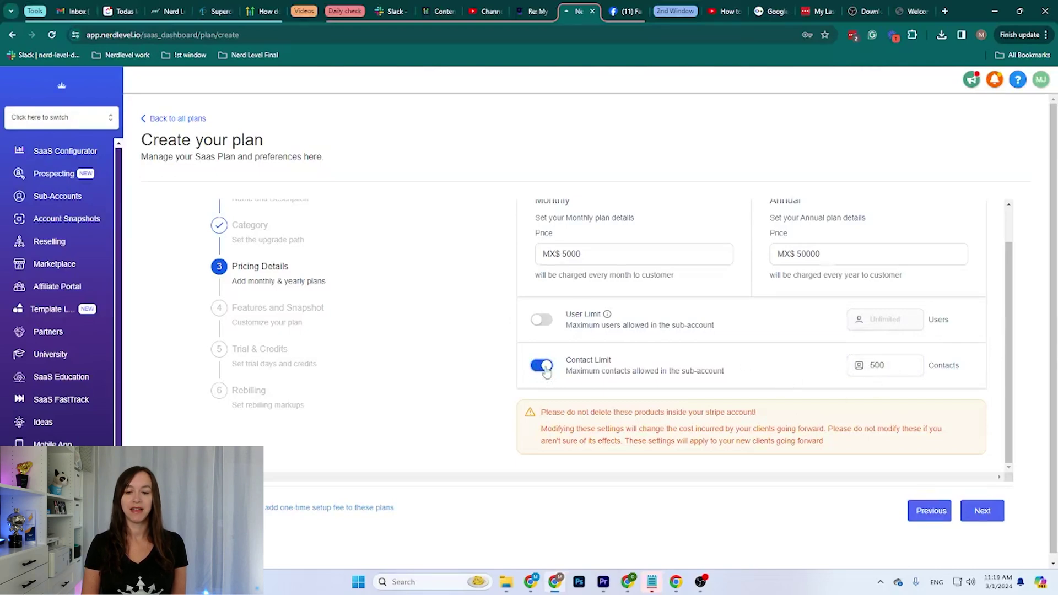
left_click(546, 368)
scroll(592, 380, "up", 1)
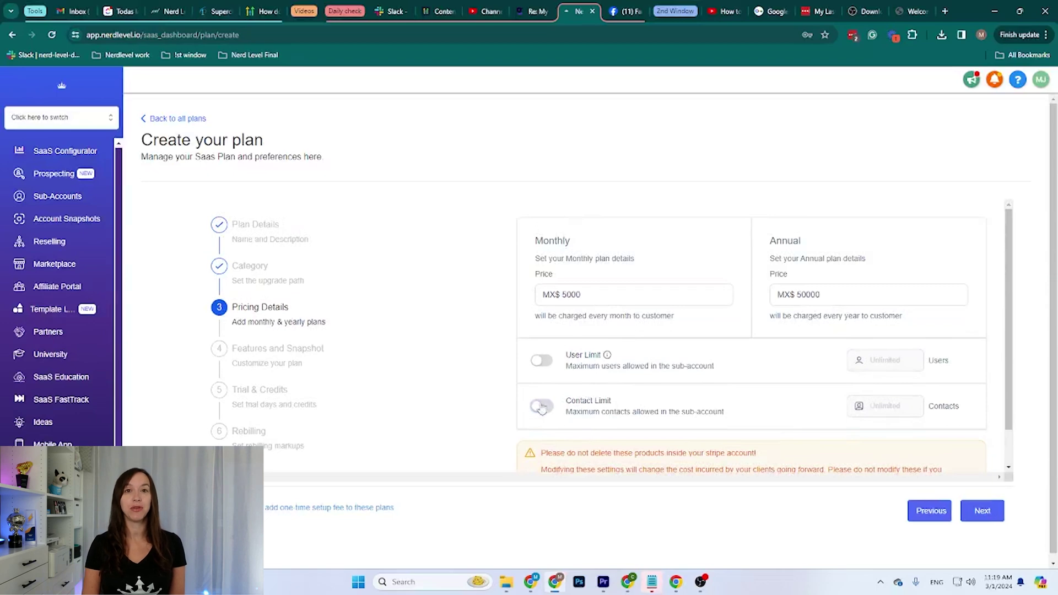
Step: Go to the features and snapshot step and look through the feature cards
left_click(976, 511)
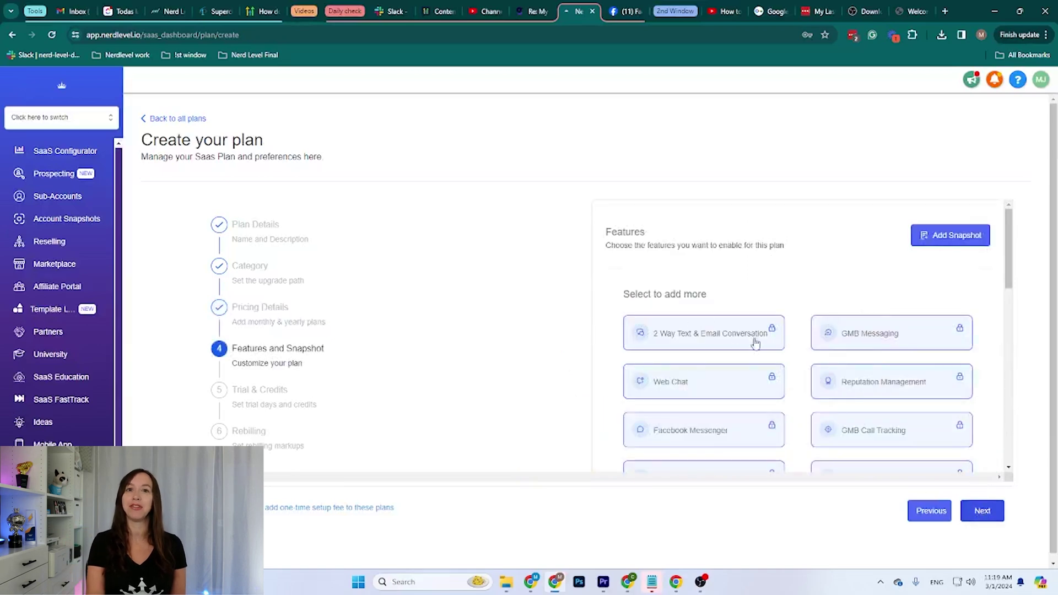
scroll(756, 345, "down", 9)
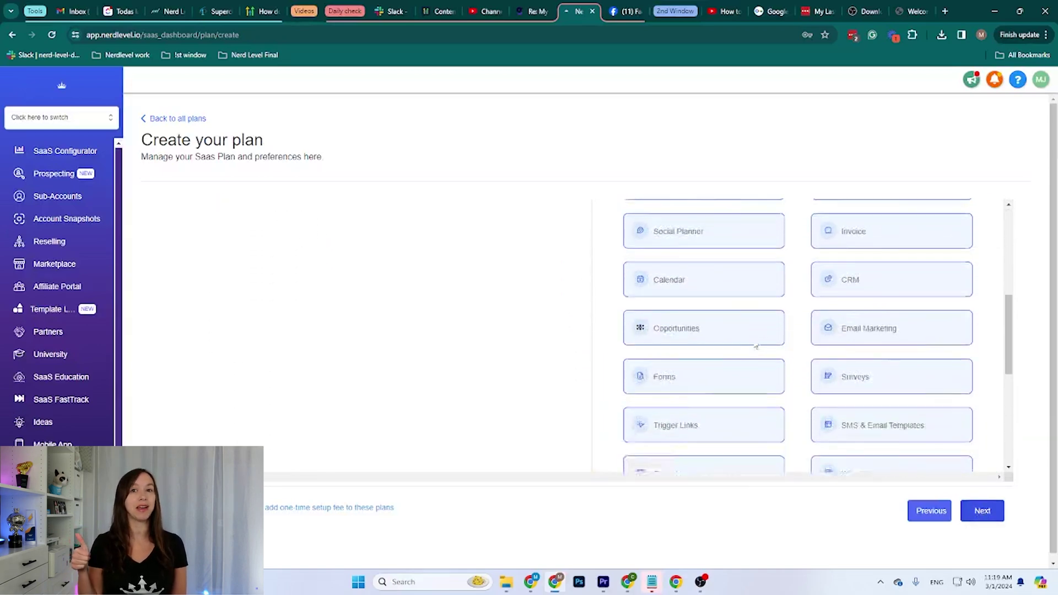
scroll(756, 345, "down", 2)
scroll(741, 389, "up", 11)
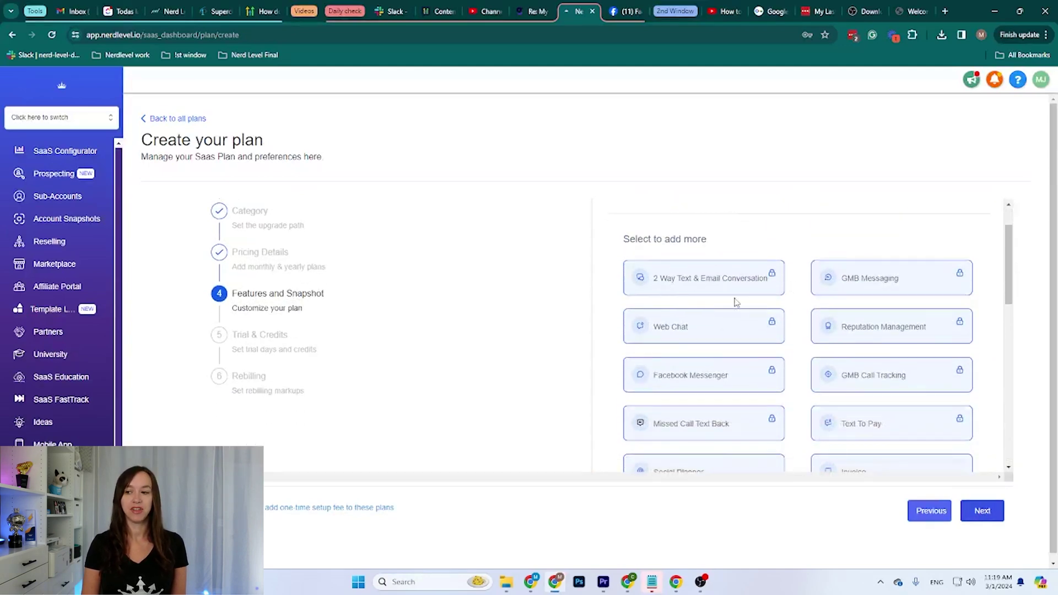
scroll(706, 367, "down", 1)
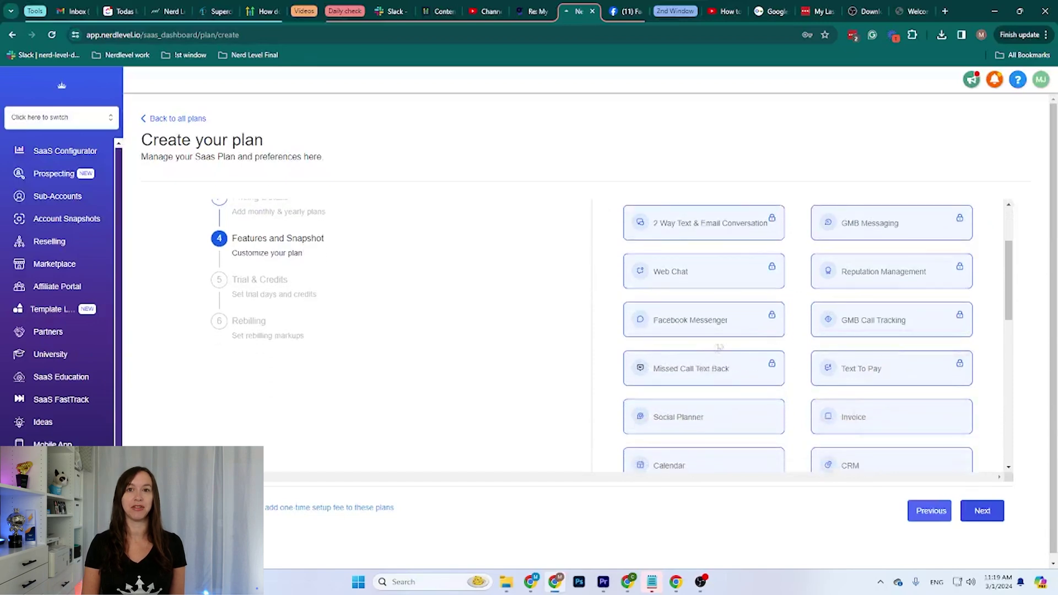
left_click(962, 365)
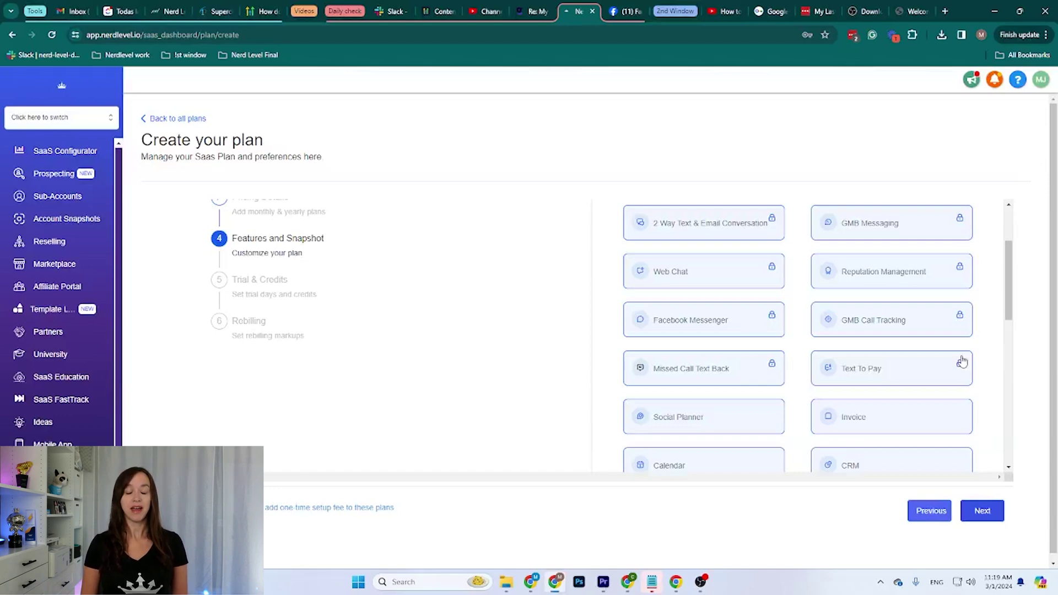
scroll(962, 362, "down", 2)
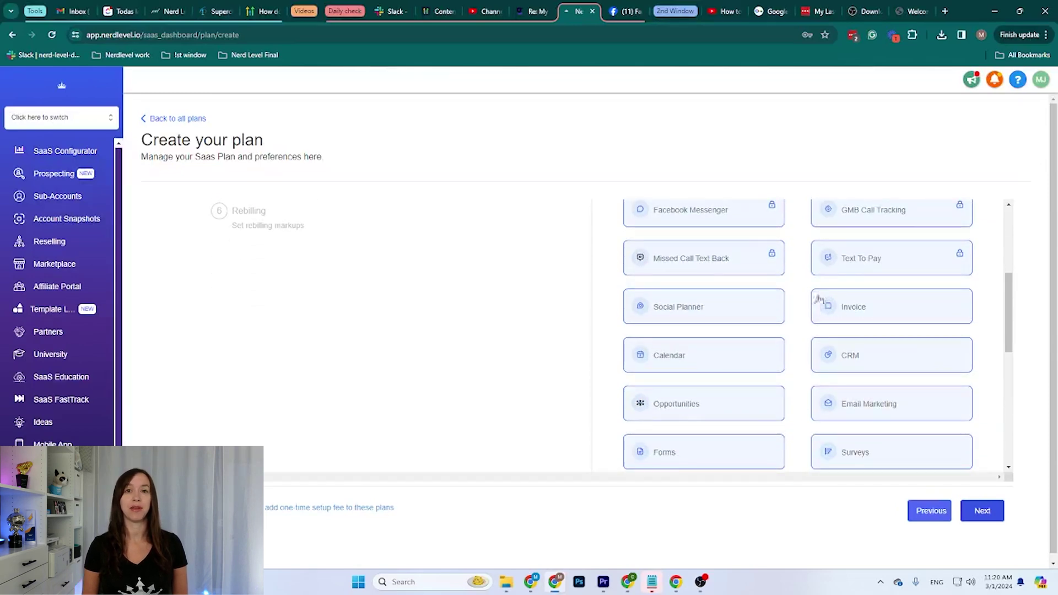
Step: Deselect Social Planner, Opportunities, Invoice, CRM and Email Marketing, keeping Calendar selected
left_click(716, 316)
left_click(724, 363)
left_click(712, 406)
left_click(860, 306)
left_click(856, 363)
left_click(851, 406)
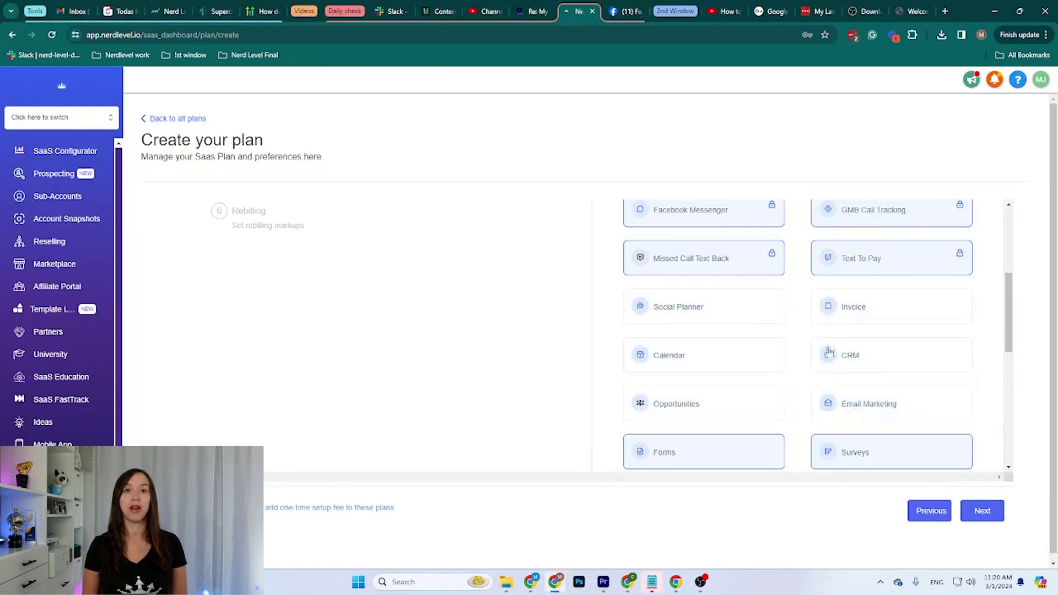
left_click(708, 357)
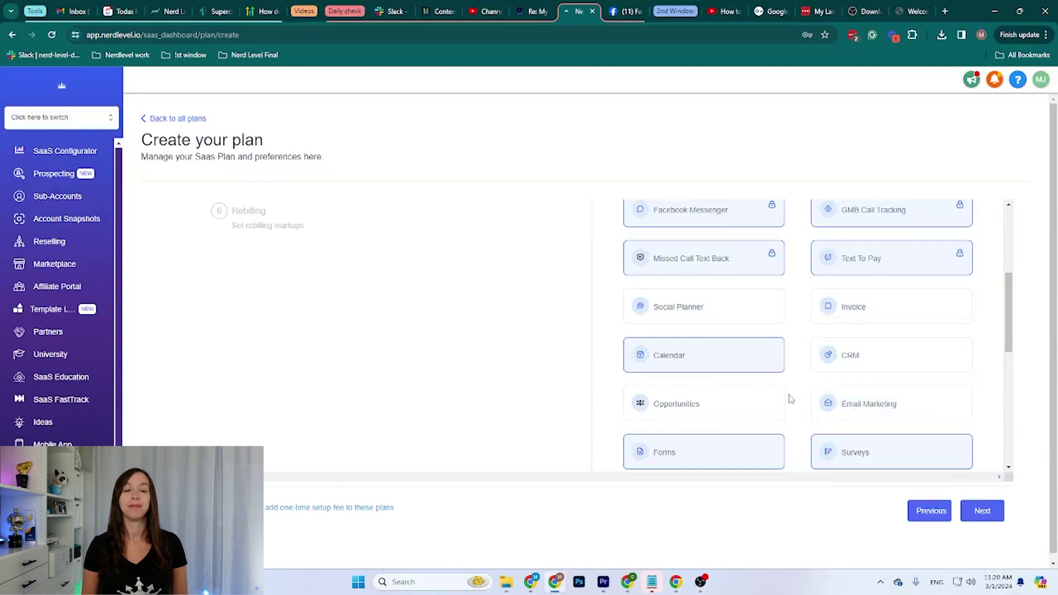
scroll(792, 399, "down", 5)
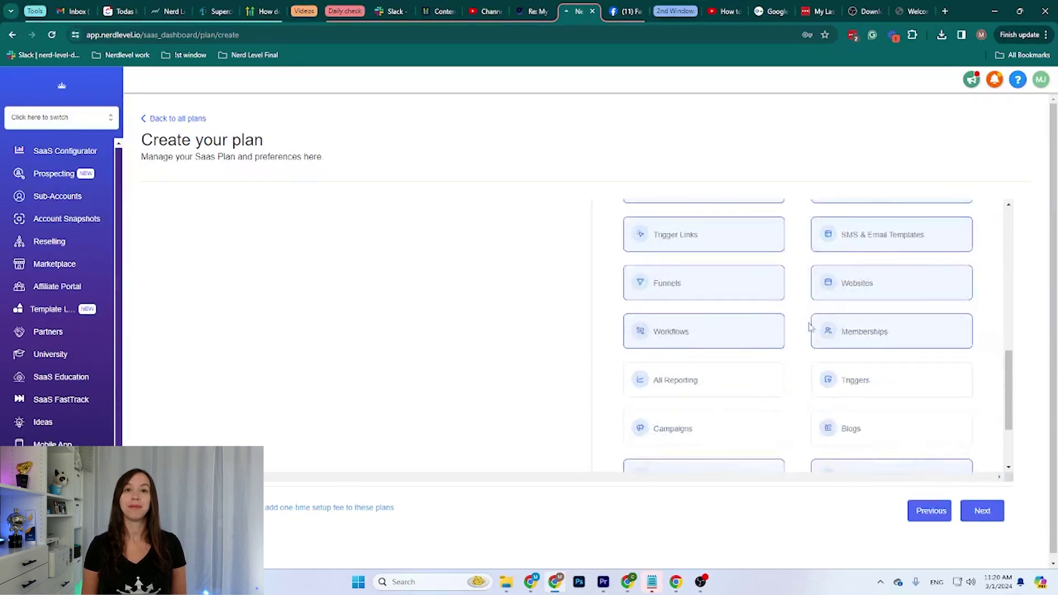
Step: Try other trial lengths on the slider, leaving the trial active at 15 days
left_click(981, 511)
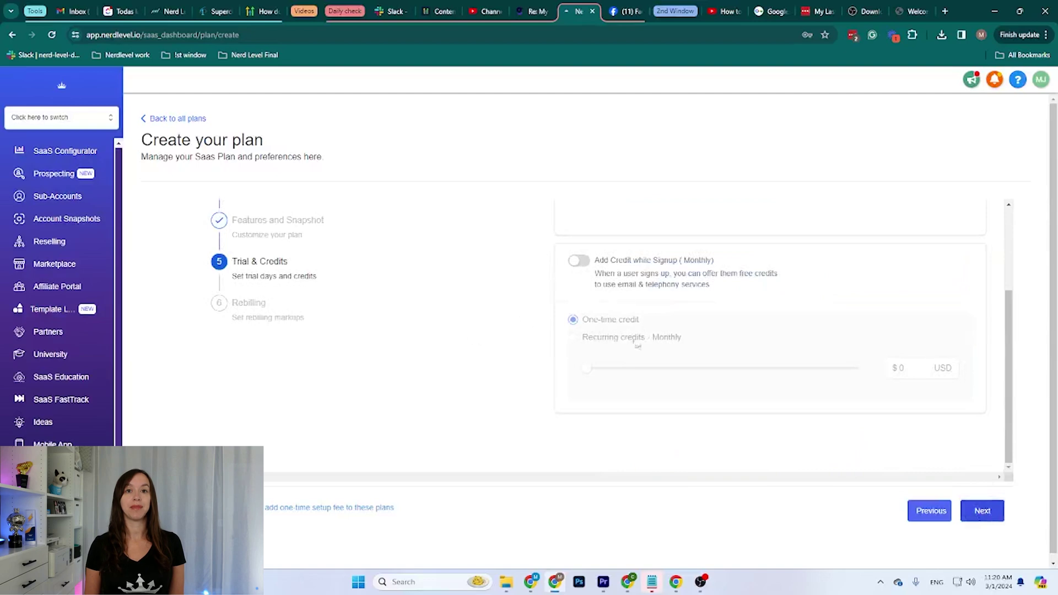
scroll(644, 338, "up", 3)
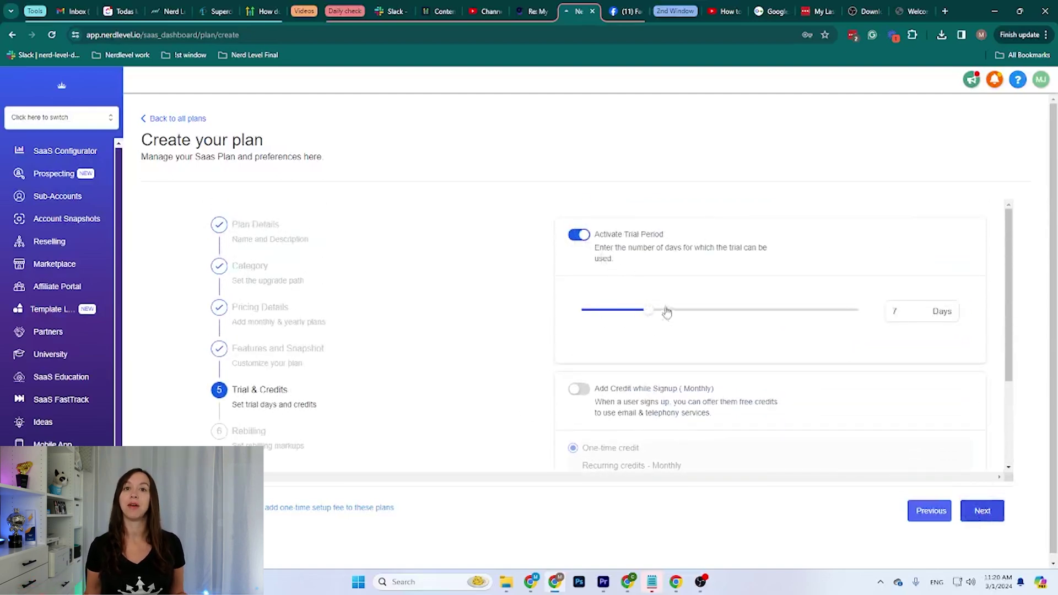
left_click_drag(652, 314, 579, 313)
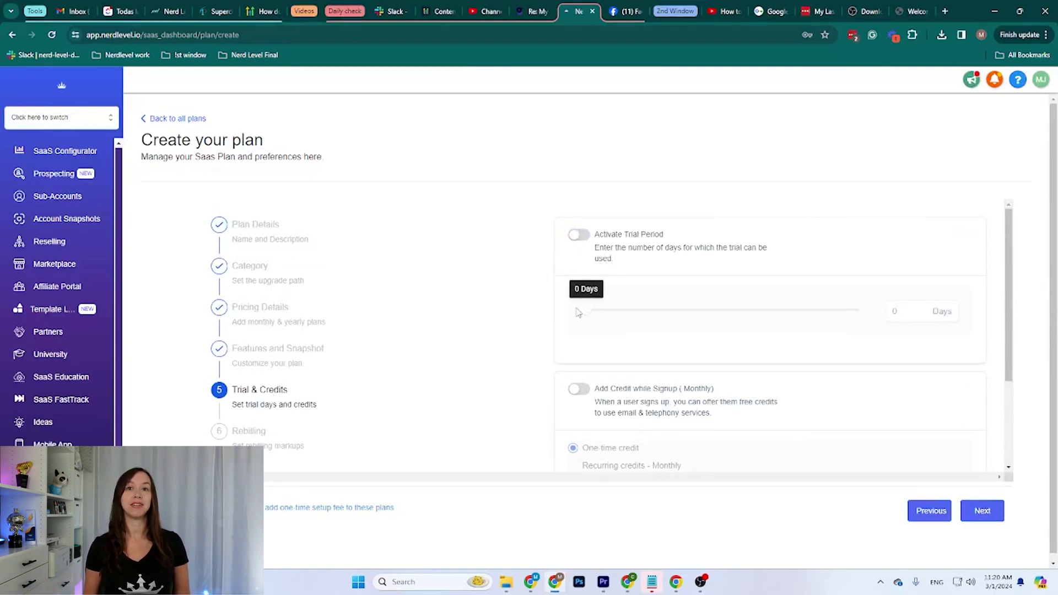
left_click(579, 235)
left_click_drag(601, 310, 720, 316)
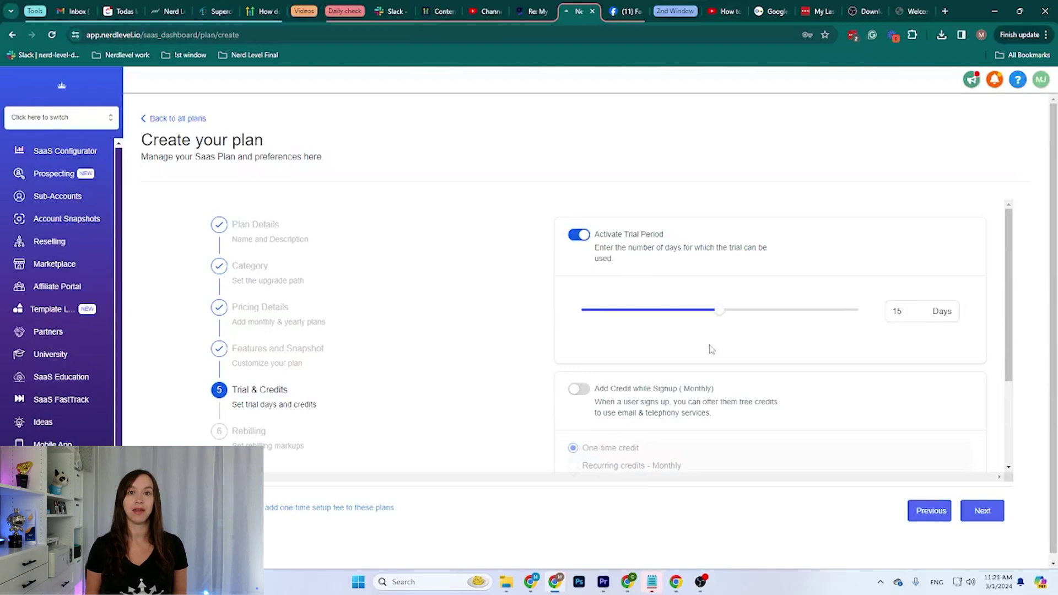
scroll(711, 349, "down", 2)
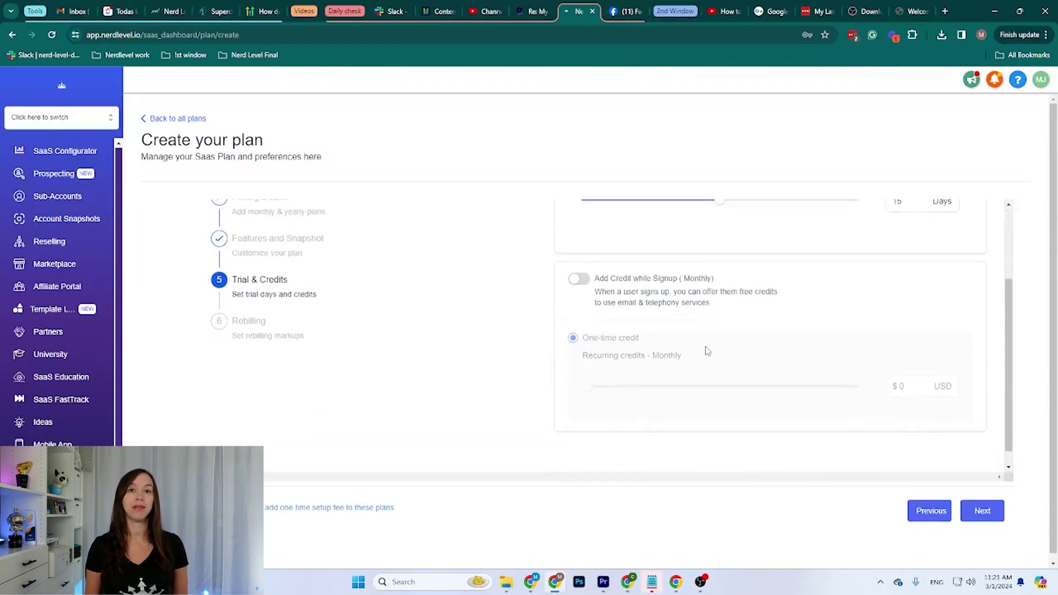
Step: Try recurring $5 and one-time $10 signup credits, then turn signup credits off
left_click(576, 279)
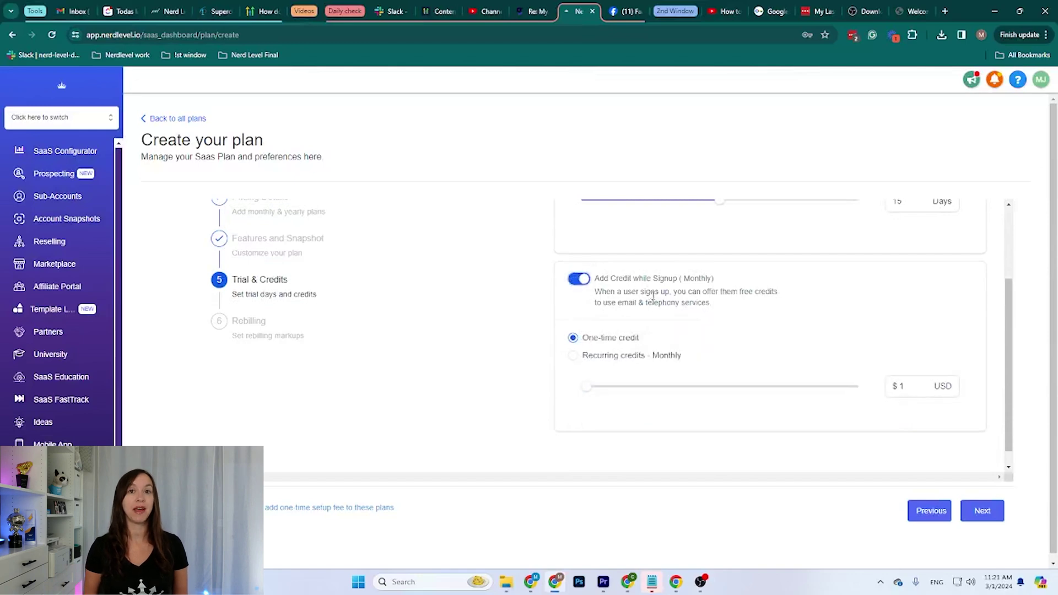
left_click(573, 356)
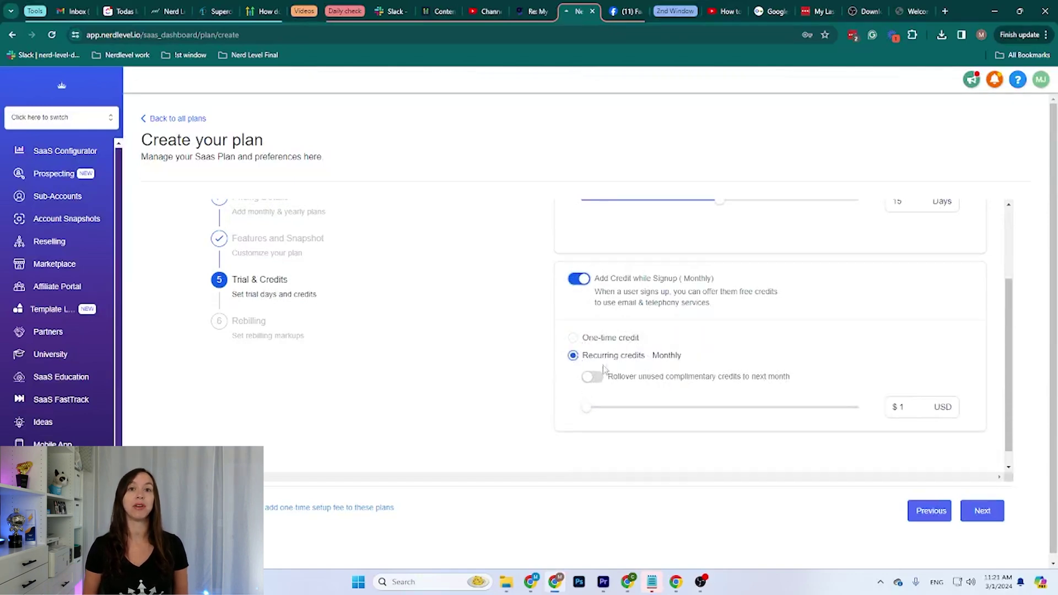
left_click(593, 377)
left_click_drag(590, 415, 597, 416)
left_click(573, 338)
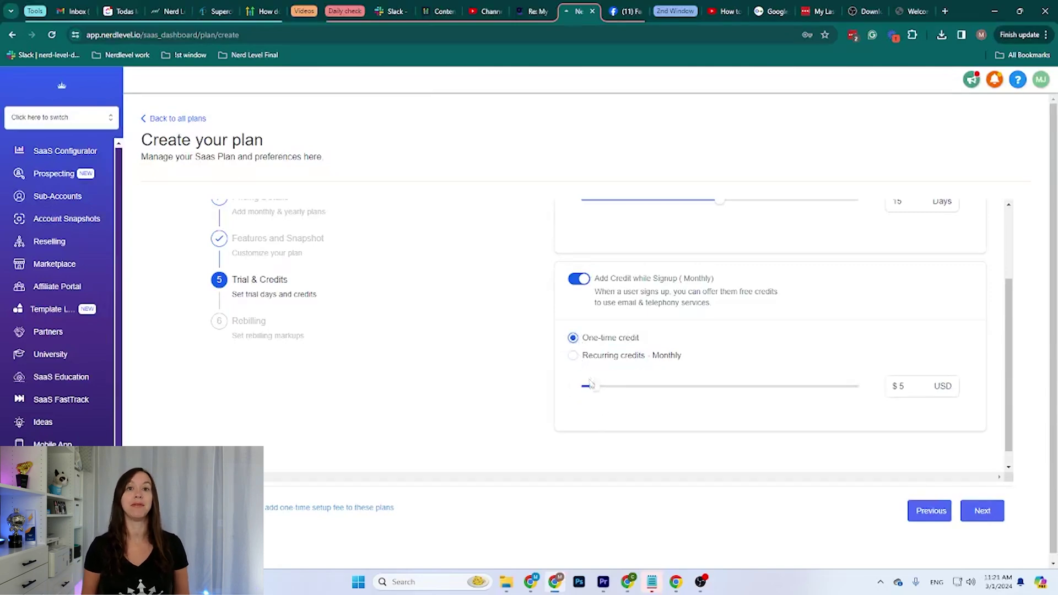
mouse_move(596, 393)
left_click_drag(596, 392, 613, 395)
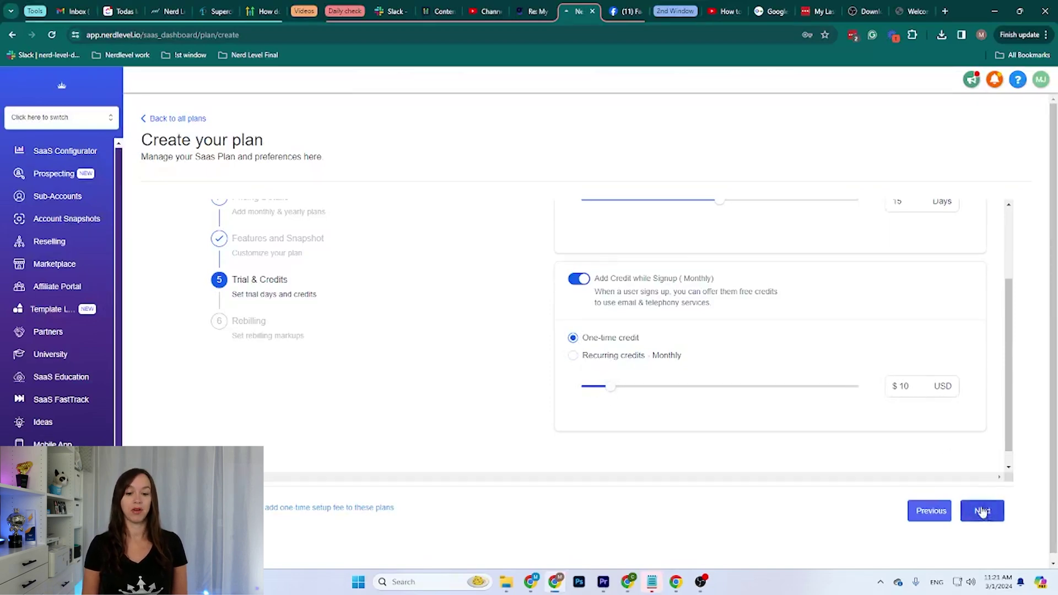
left_click(579, 278)
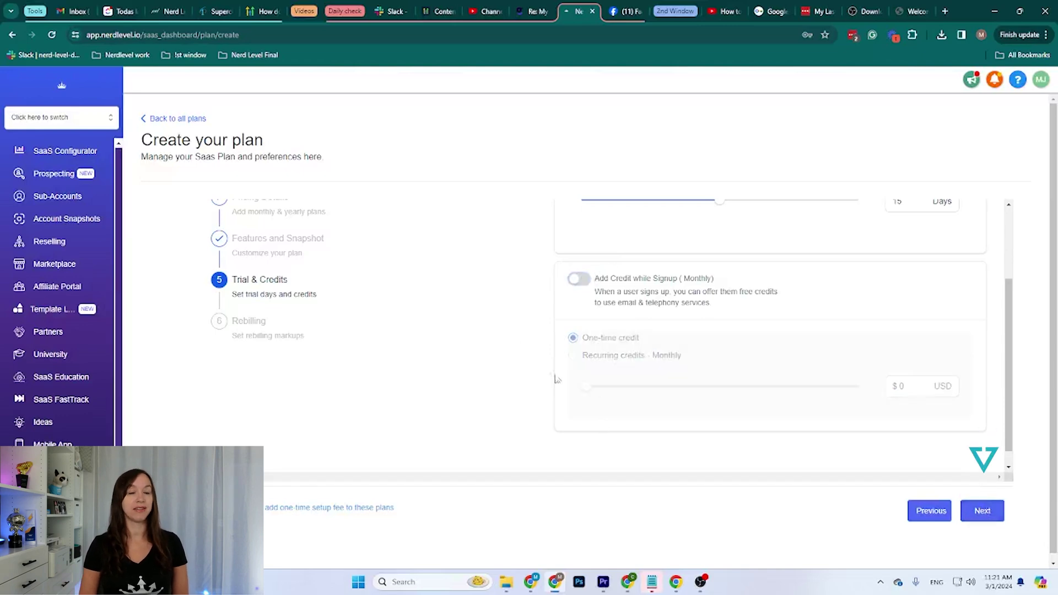
Step: Raise the Phone System markup margin to 1.2
left_click(982, 510)
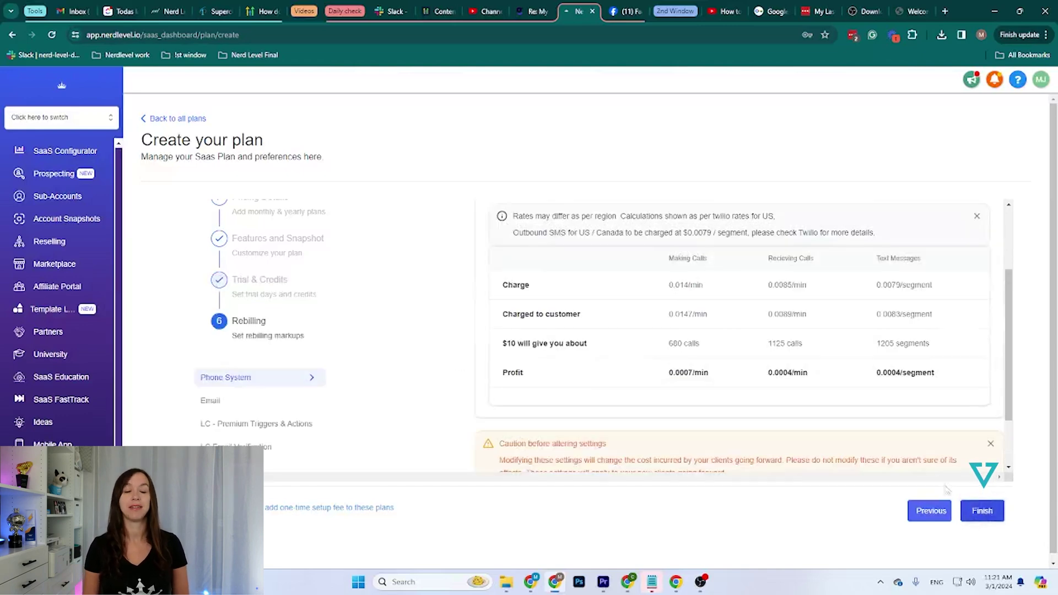
scroll(580, 300, "up", 3)
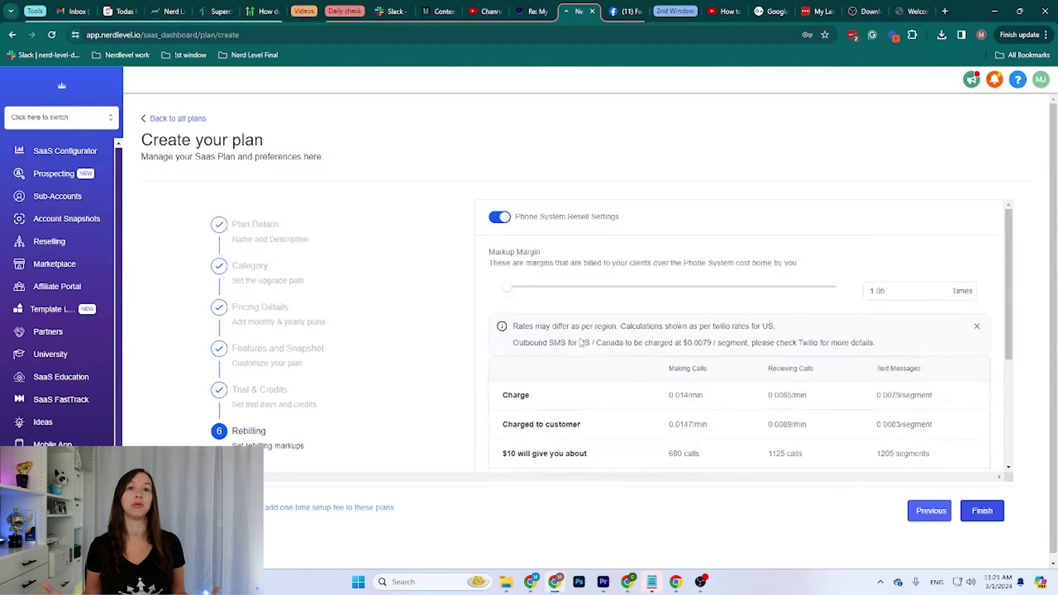
left_click_drag(508, 288, 546, 296)
scroll(643, 340, "down", 3)
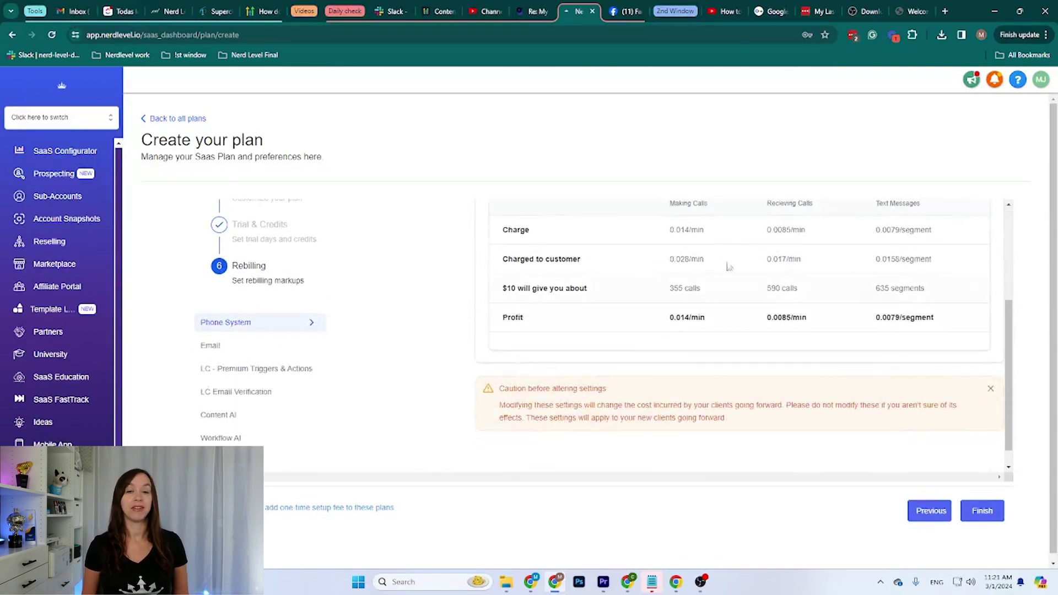
scroll(711, 259, "up", 3)
scroll(414, 324, "down", 4)
scroll(331, 331, "up", 2)
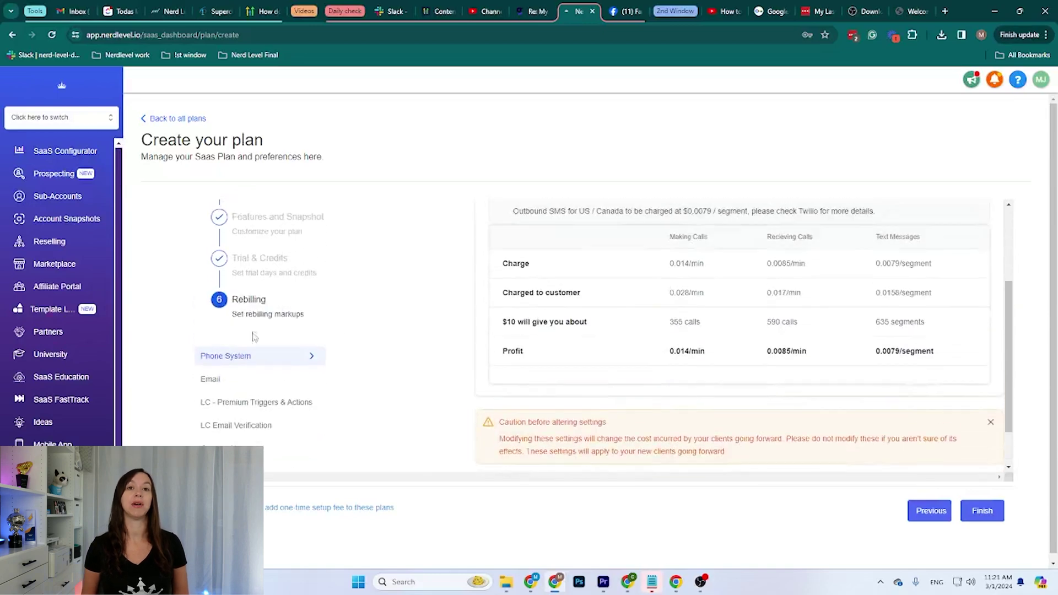
Step: Review the Email, Premium Triggers, Email Verification, Content AI, Workflow AI and Conversation AI rates
left_click(232, 382)
scroll(597, 359, "up", 3)
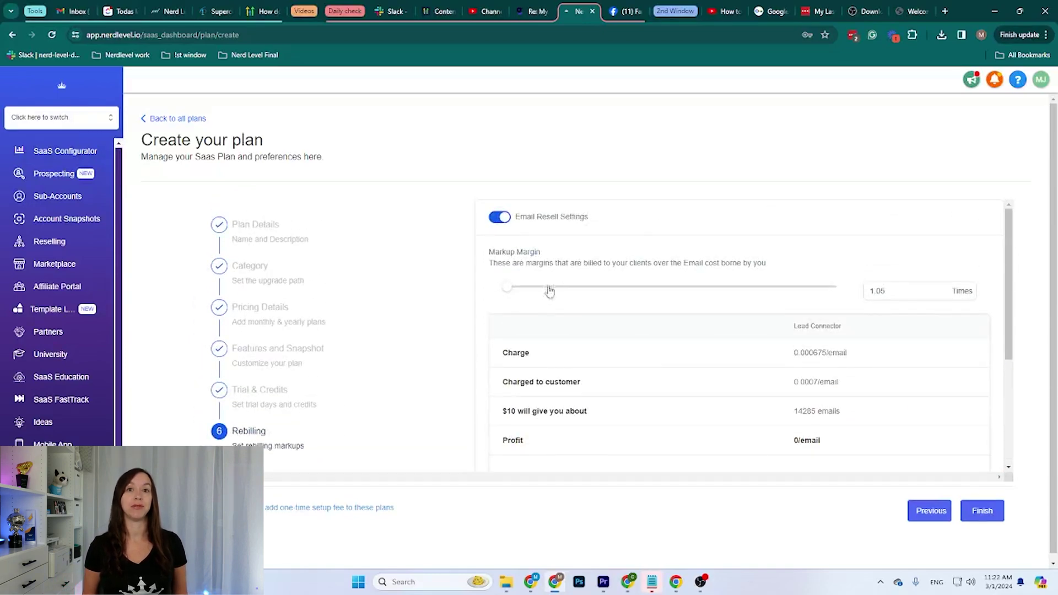
scroll(400, 366, "down", 4)
left_click(266, 355)
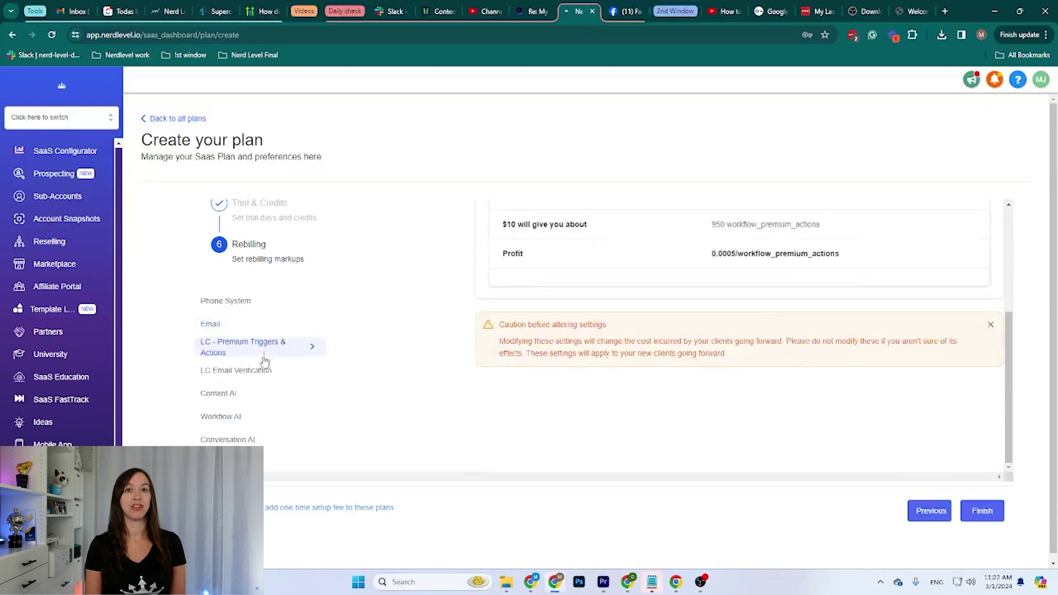
left_click(253, 375)
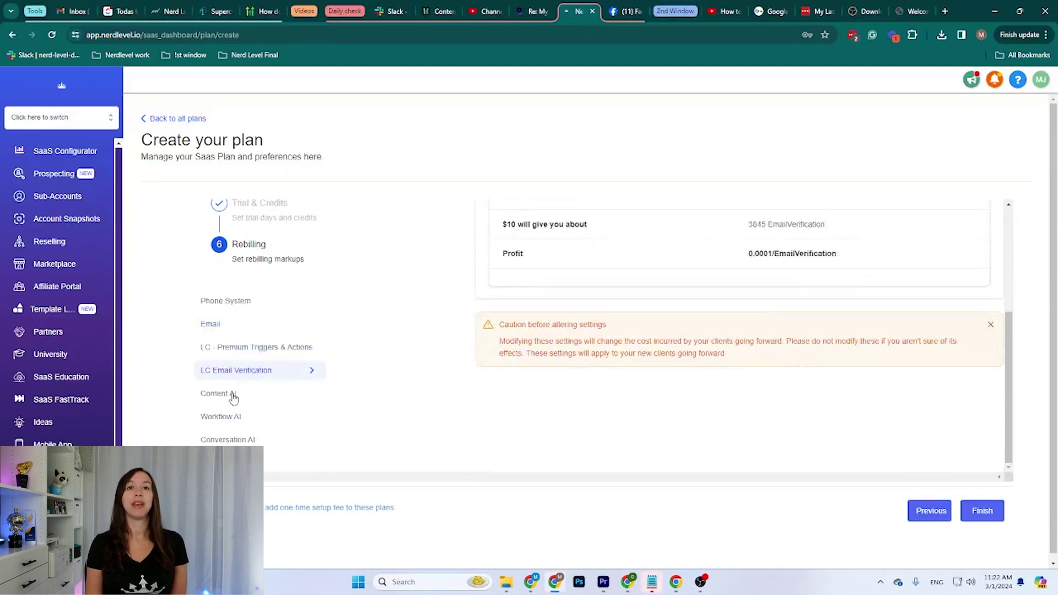
left_click(234, 395)
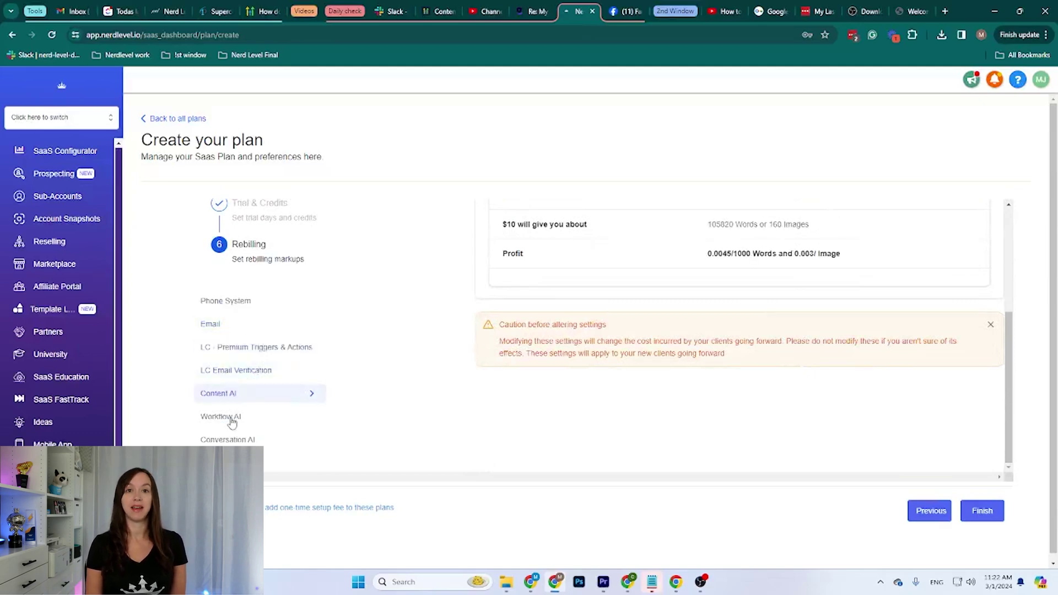
left_click(232, 421)
left_click(259, 441)
Step: Set the Reviews AI markup to 2x, charging 0.16 per review response
left_click(263, 468)
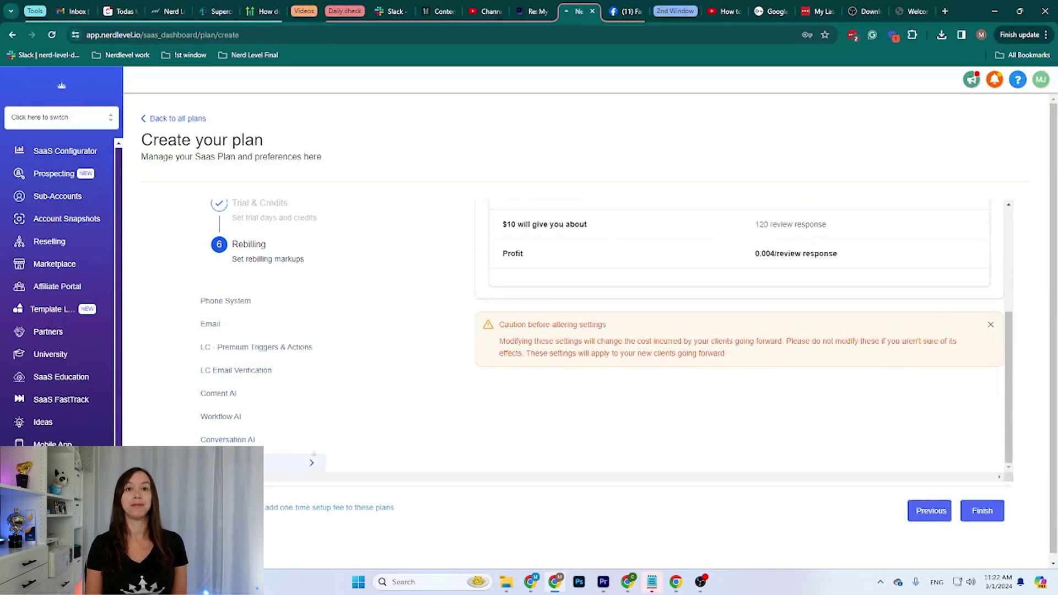
scroll(622, 401, "up", 3)
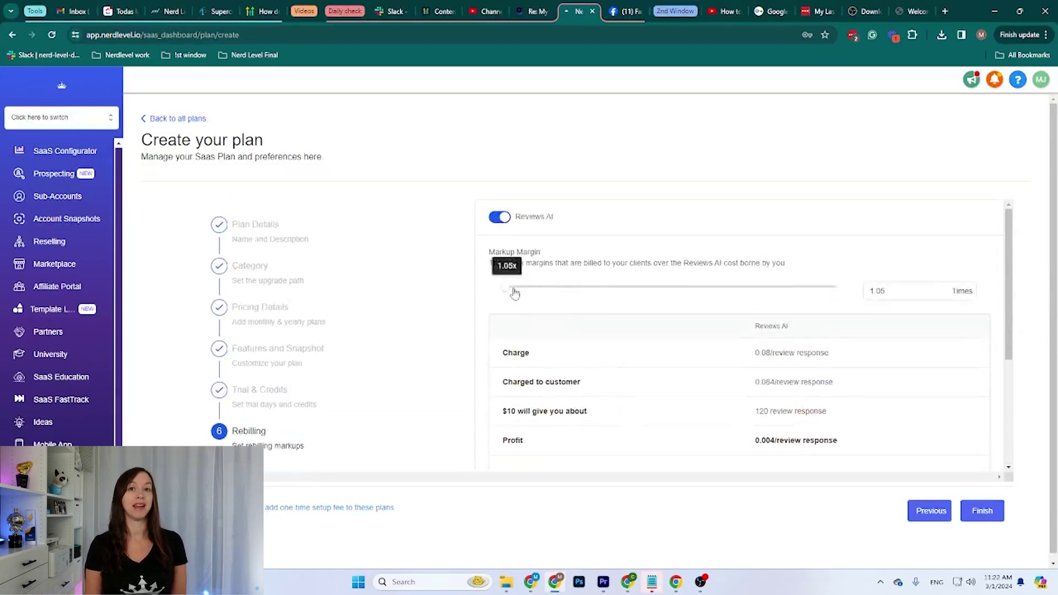
left_click_drag(513, 294, 546, 297)
scroll(474, 331, "down", 2)
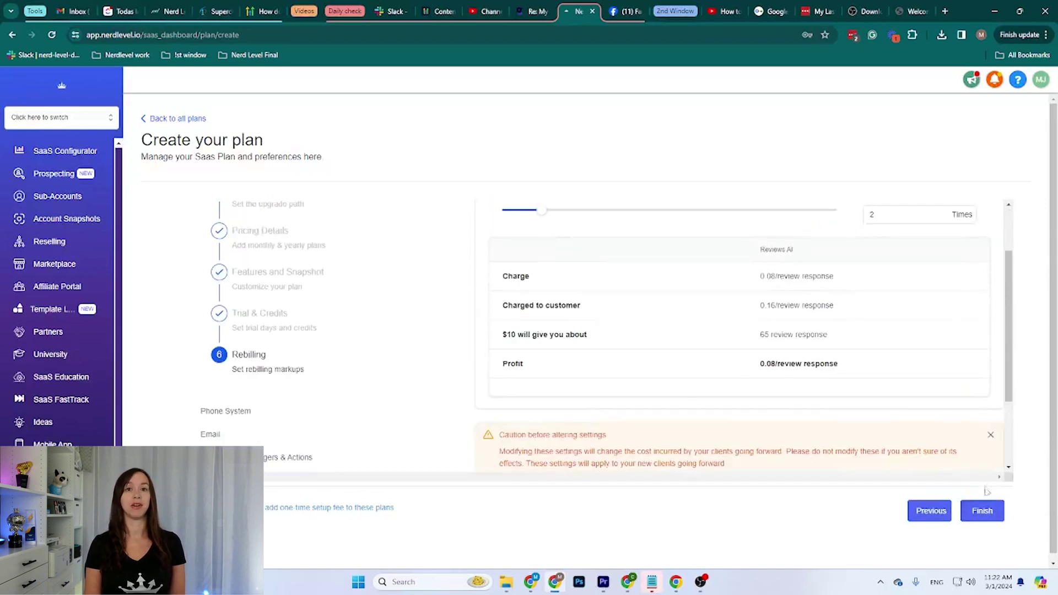
Step: Finish the wizard to save Mexico Standard and scroll to it in the plans list
left_click(983, 510)
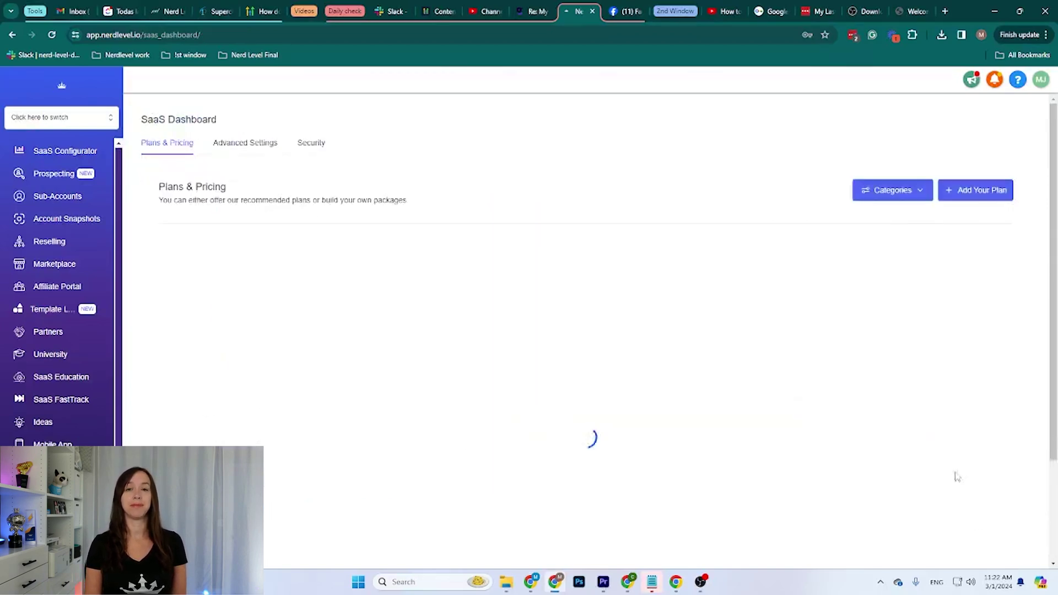
scroll(443, 288, "down", 9)
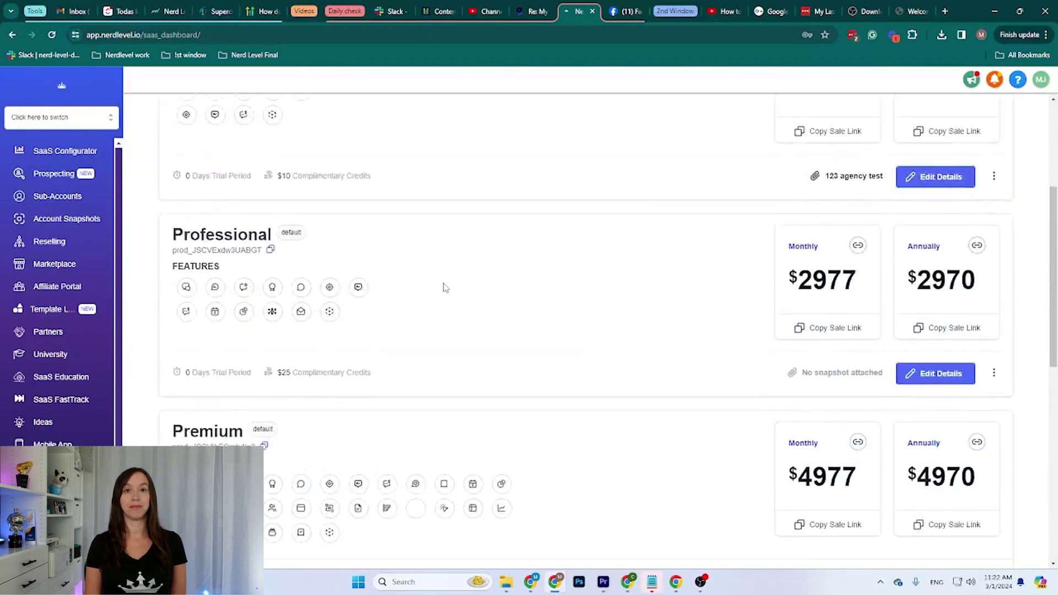
scroll(446, 287, "down", 4)
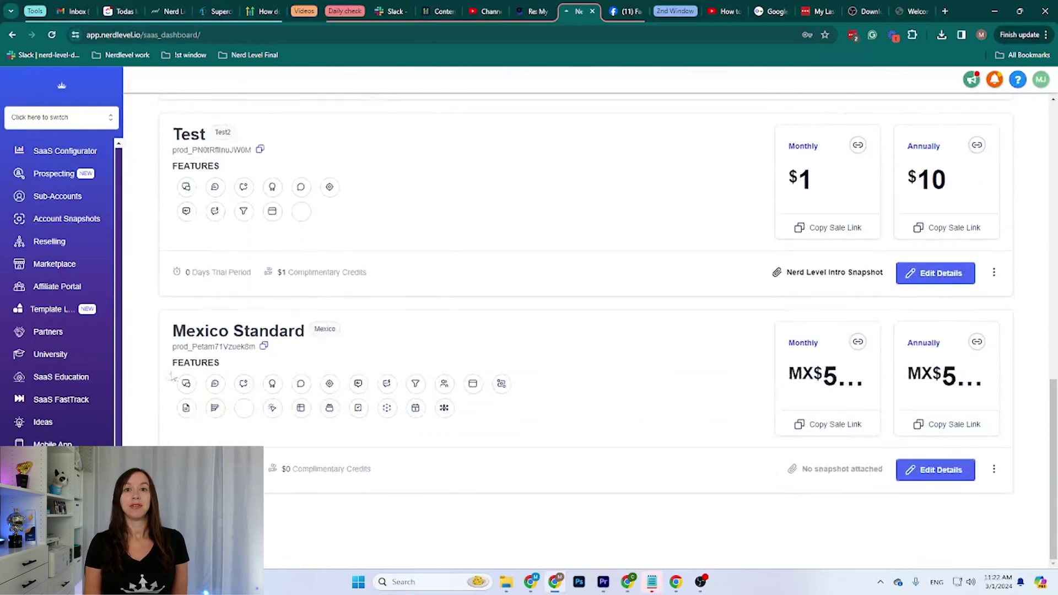
Step: Highlight the Mexico Standard title and the MX$ symbol in its monthly price
left_click_drag(172, 332, 305, 332)
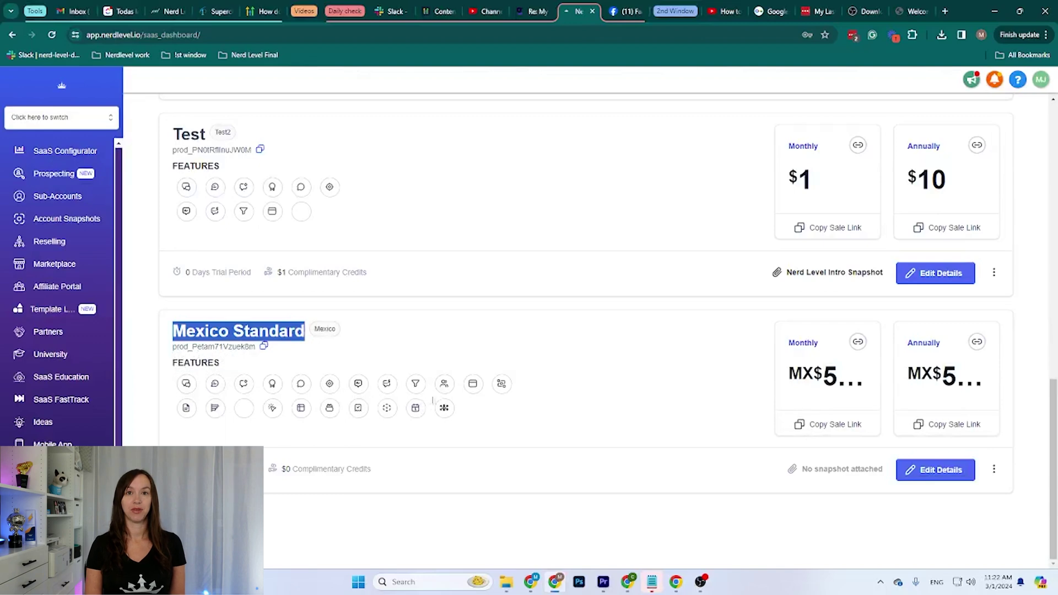
double_click(801, 373)
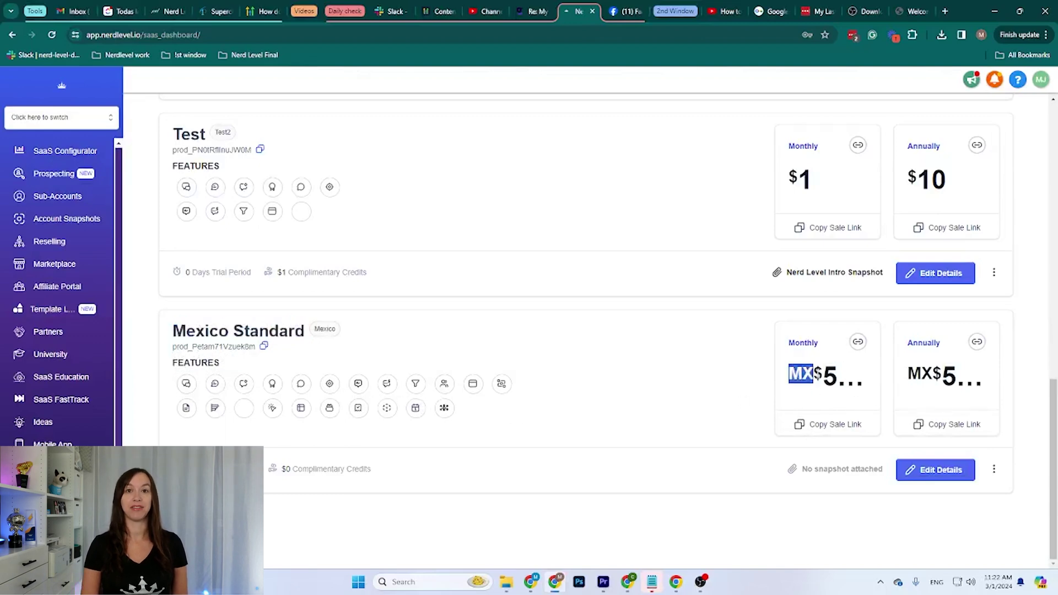
left_click_drag(814, 374, 822, 373)
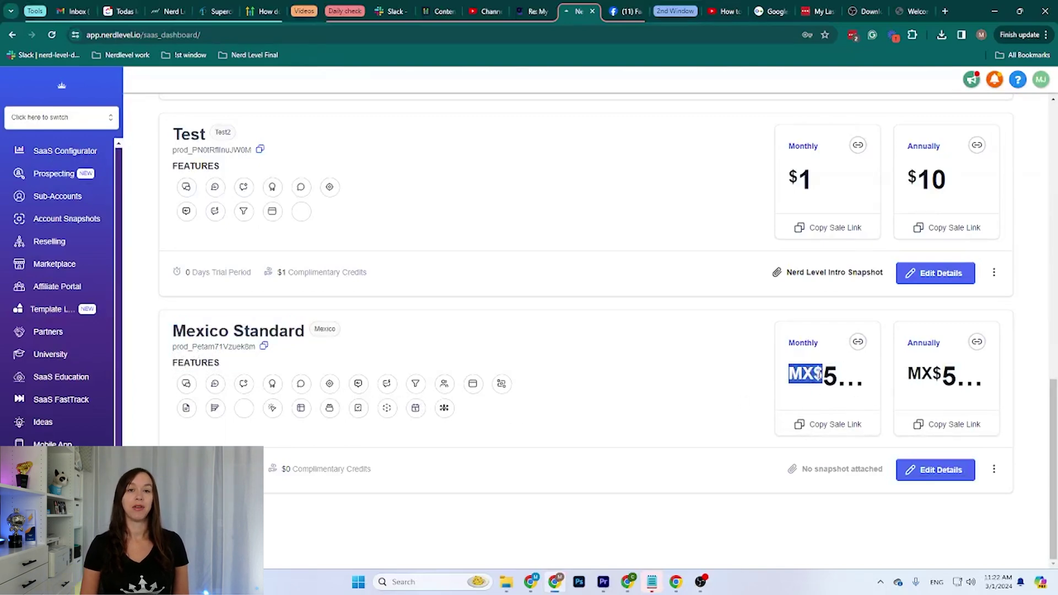